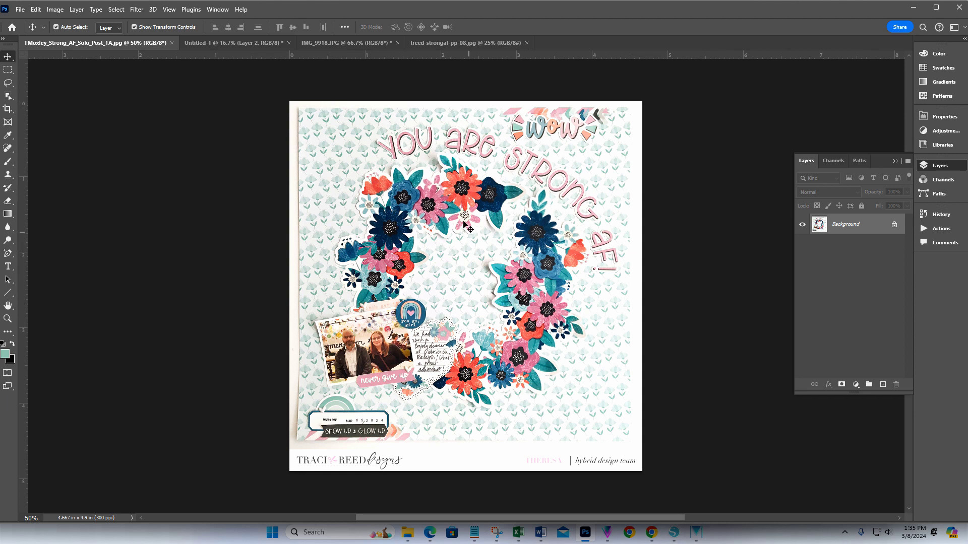
# Step: Compare the finished sample layout with the Untitled-1 page, hiding and restoring the patterned paper on Layer 2
pyautogui.click(243, 43)
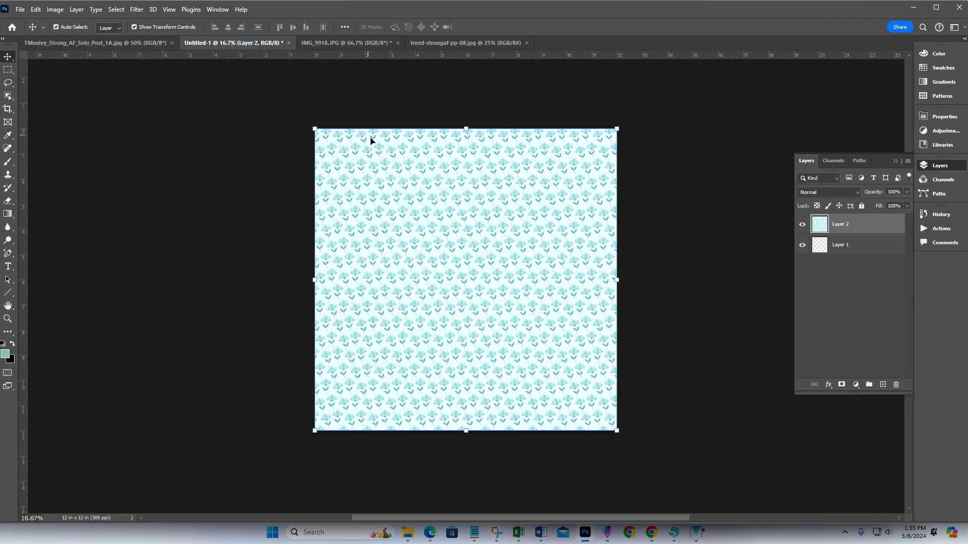
pyautogui.click(802, 224)
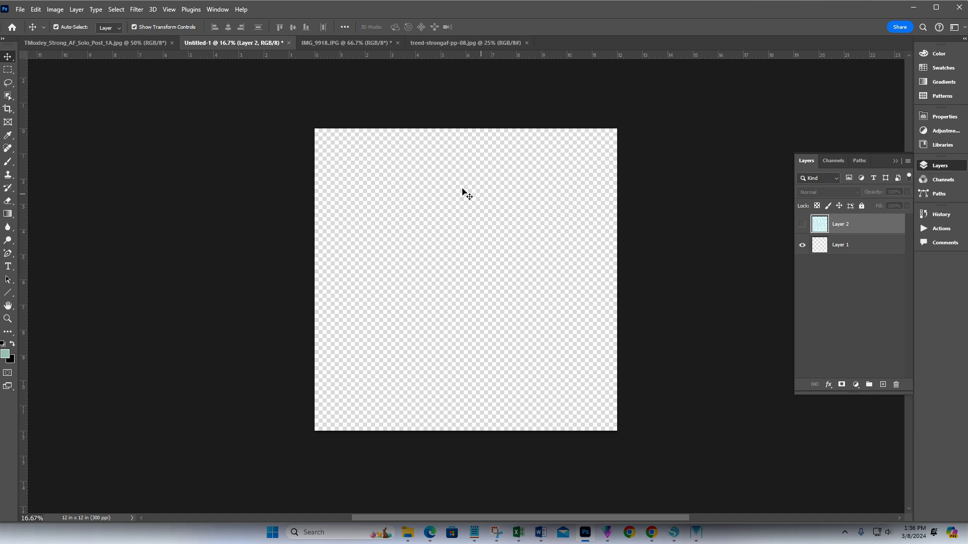
pyautogui.click(141, 44)
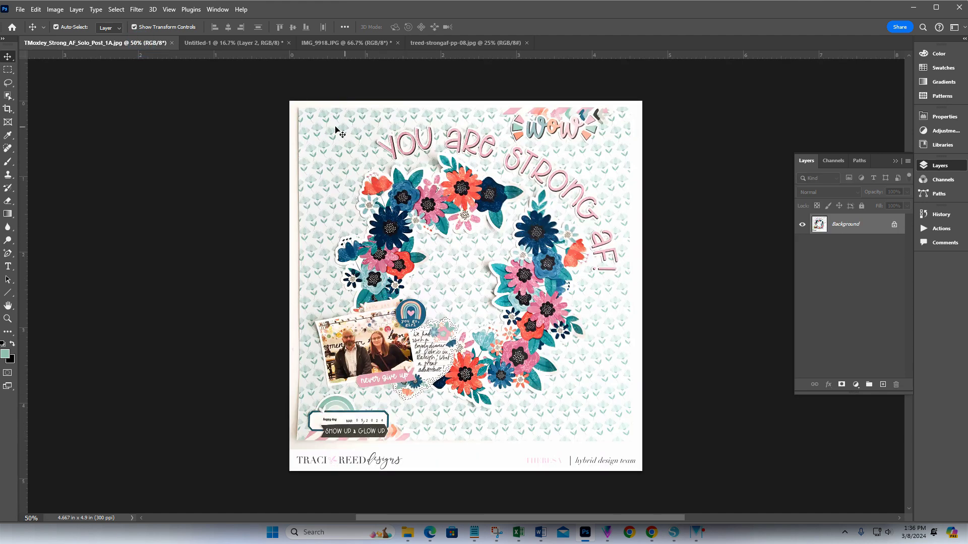
pyautogui.click(256, 44)
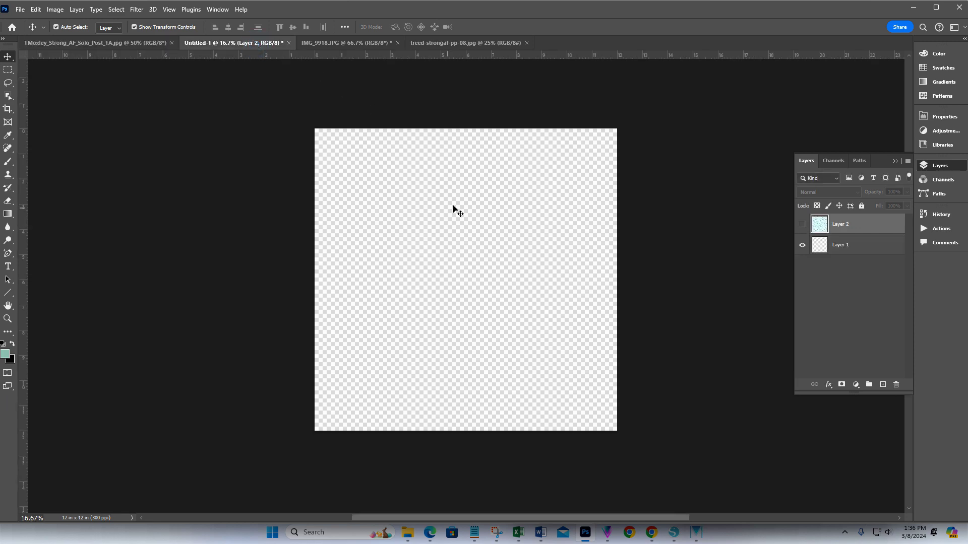
pyautogui.click(802, 224)
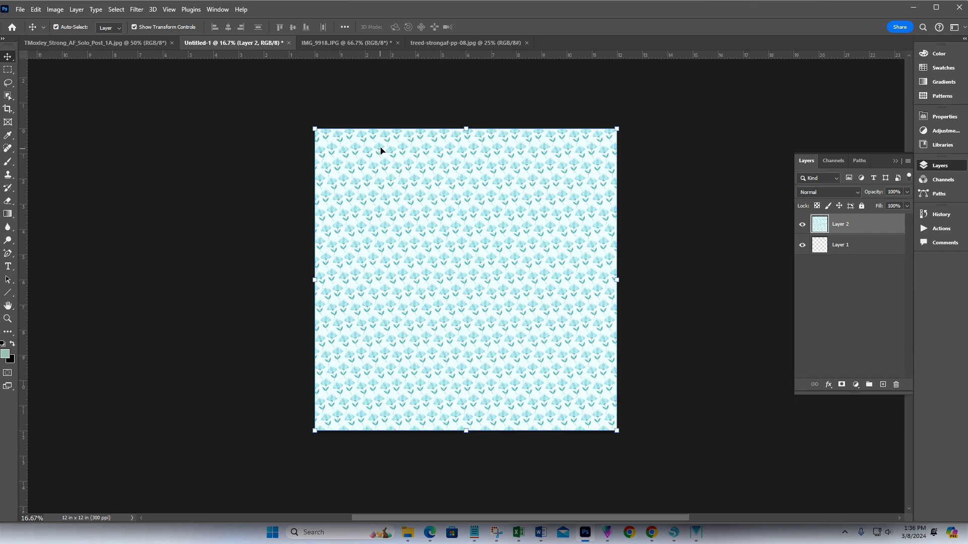
pyautogui.click(147, 43)
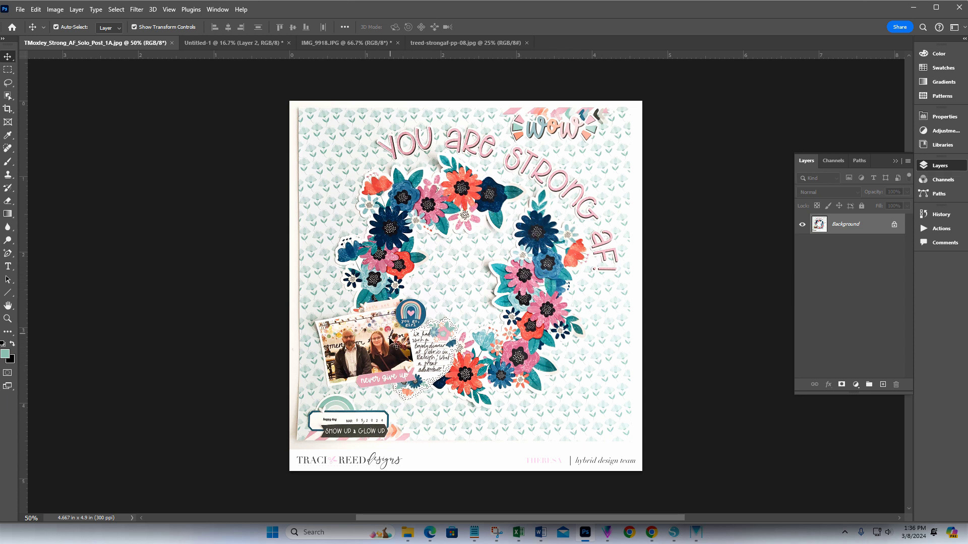
pyautogui.click(259, 43)
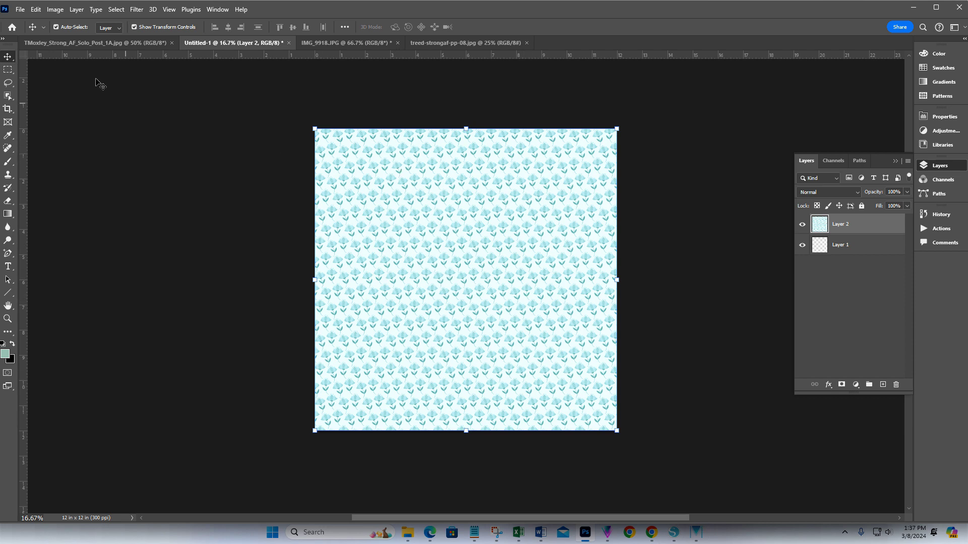
# Step: Start loading files into a stack and select trees-strongaf-floral1.png through trees-strongaf-floral5.png in the Strong AF Ellies folder
pyautogui.click(20, 10)
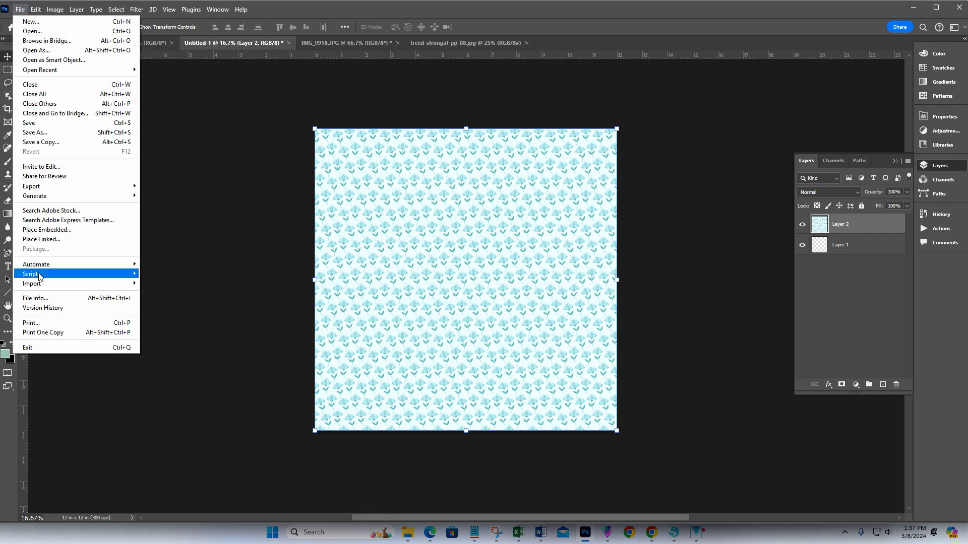
pyautogui.moveTo(40, 278)
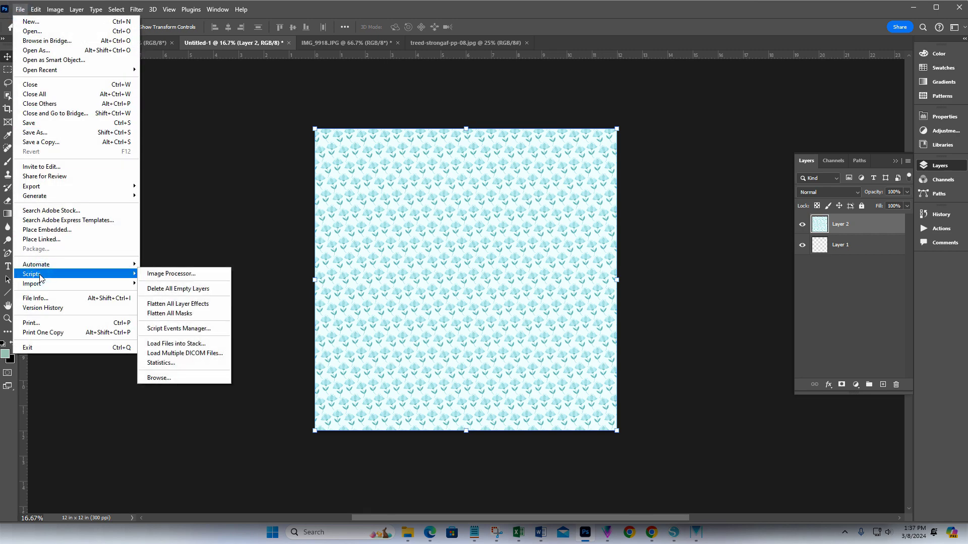
pyautogui.click(164, 347)
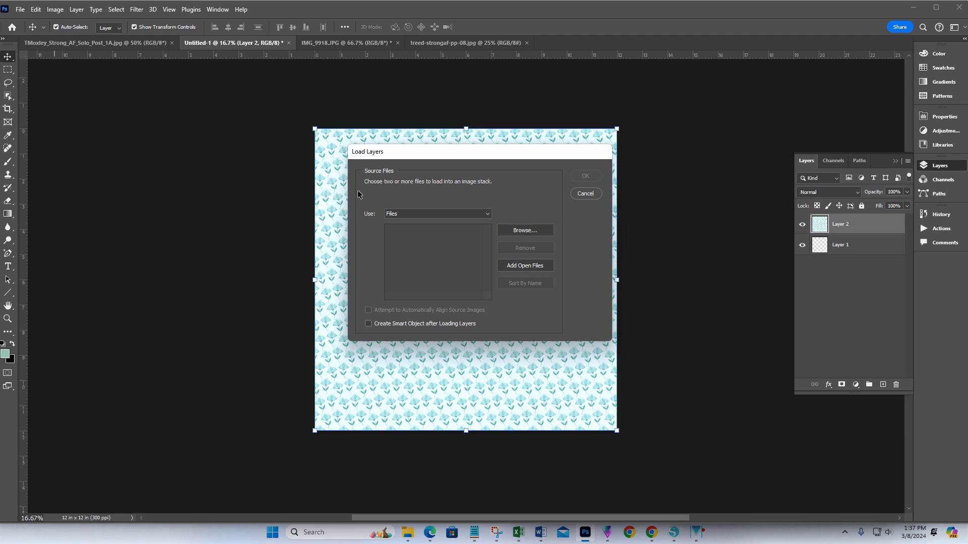
pyautogui.click(516, 233)
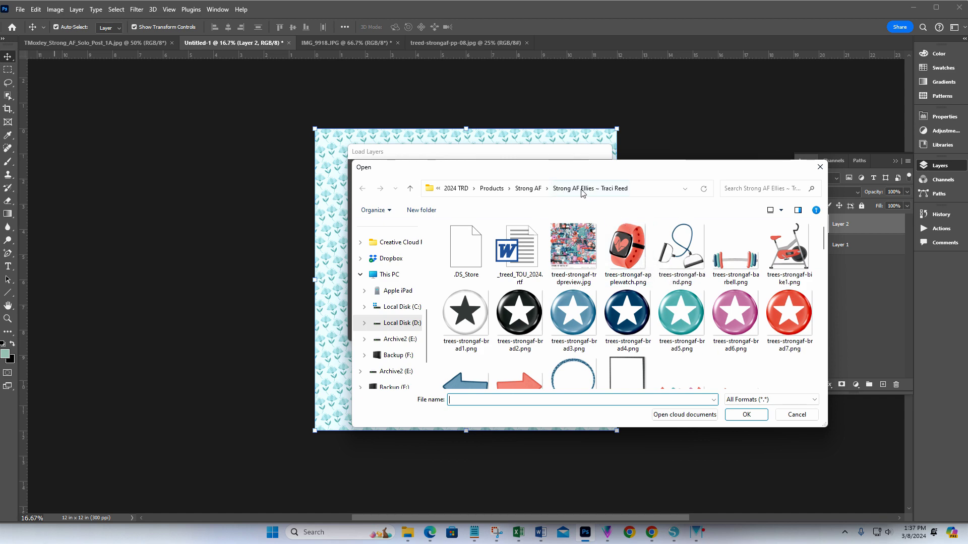
pyautogui.scroll(-10, 628, 288)
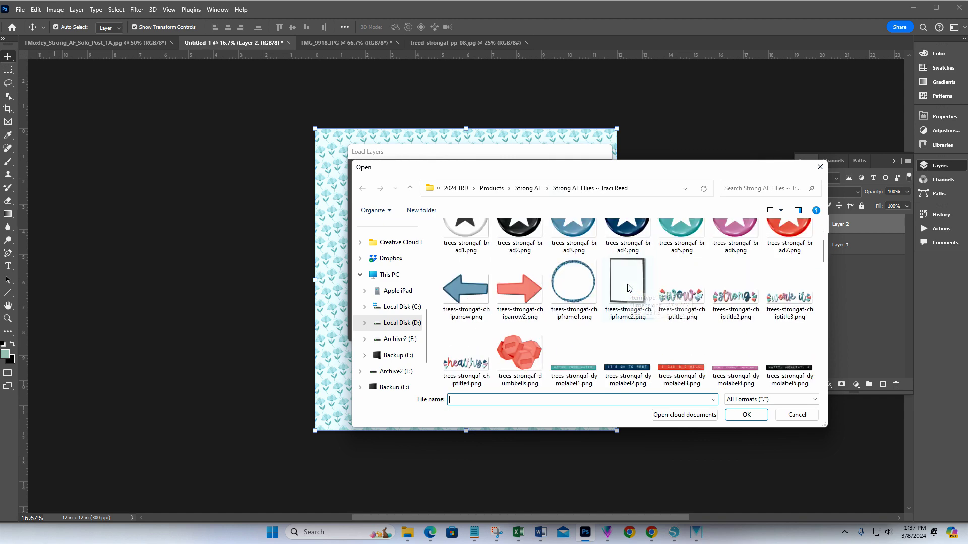
pyautogui.scroll(-3, 627, 288)
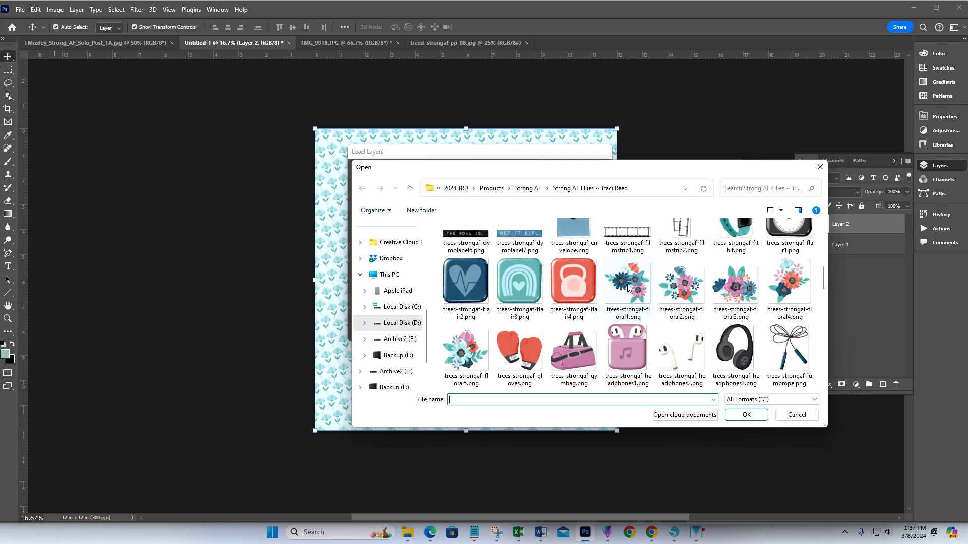
pyautogui.click(629, 288)
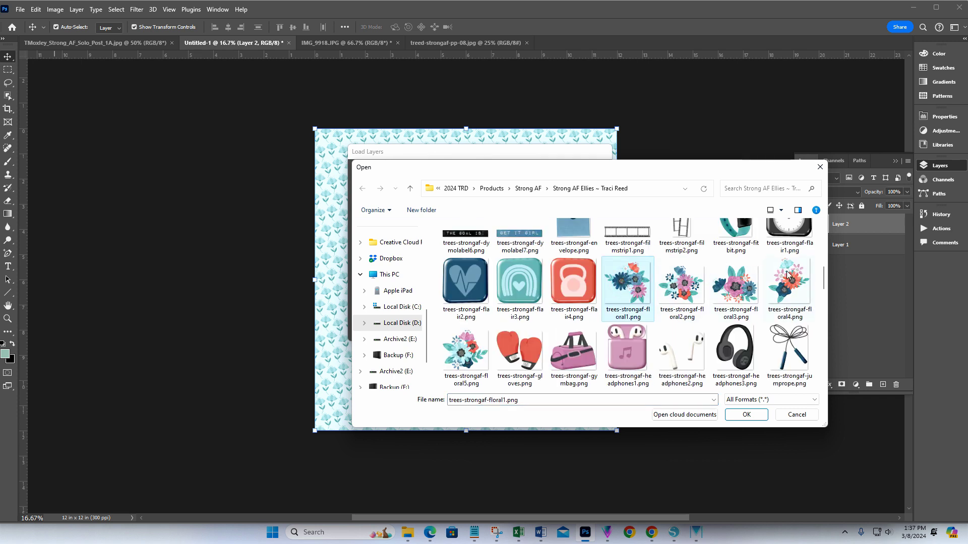
pyautogui.keyDown('shift'); pyautogui.click(473, 354); pyautogui.keyUp('shift')
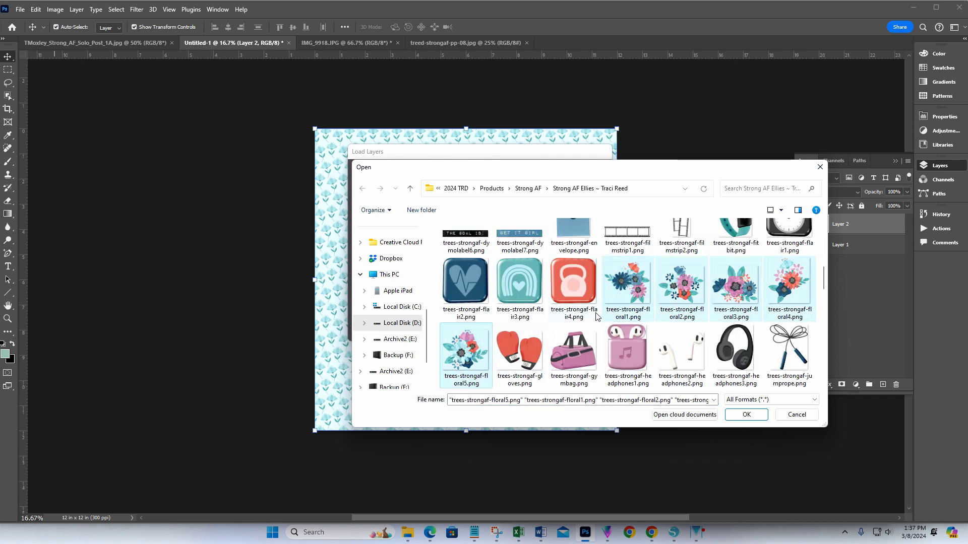
# Step: Browse the other kit elements, keep only the five floral files selected, and load them as layers of one new document
pyautogui.scroll(-3, 645, 312)
pyautogui.scroll(-6, 645, 313)
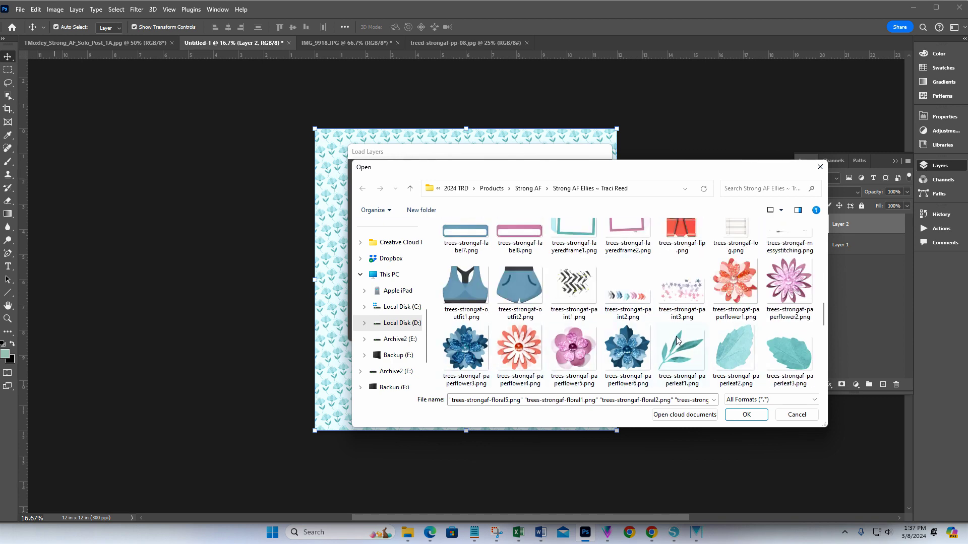
pyautogui.scroll(4, 677, 342)
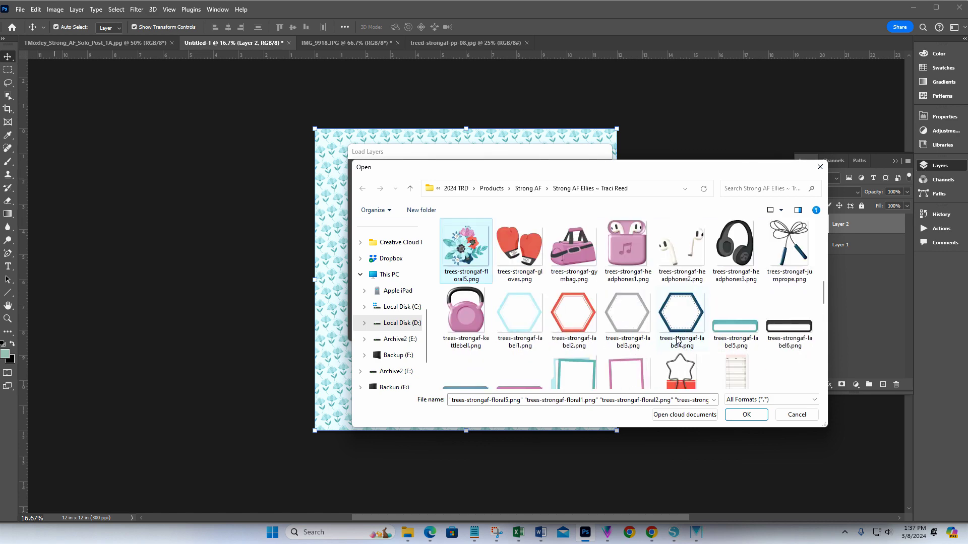
pyautogui.scroll(4, 677, 341)
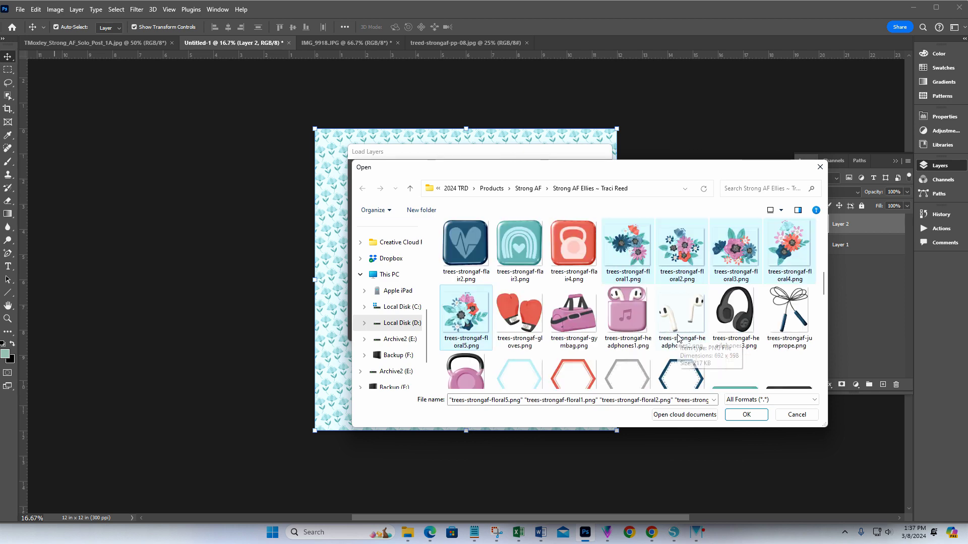
pyautogui.scroll(4, 677, 339)
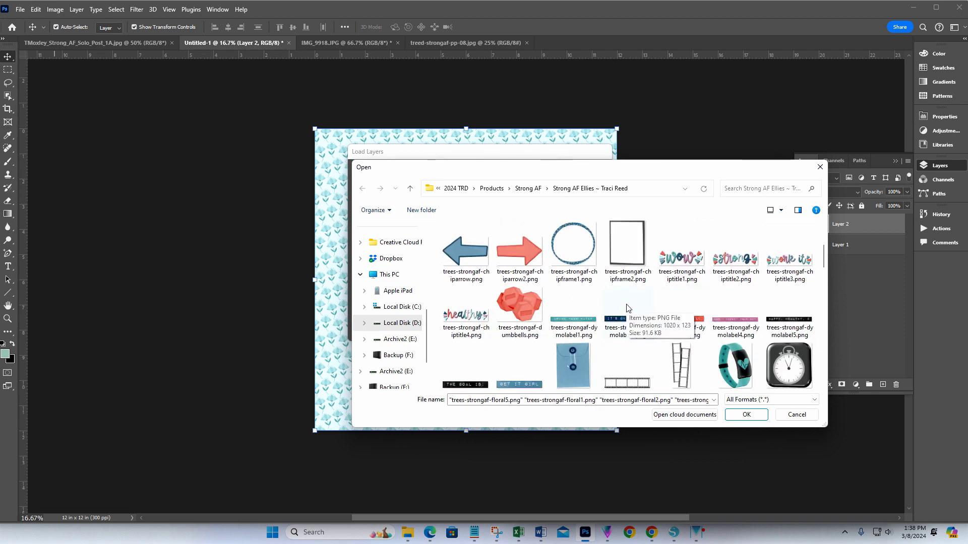
pyautogui.scroll(-1, 733, 336)
pyautogui.scroll(-3, 732, 337)
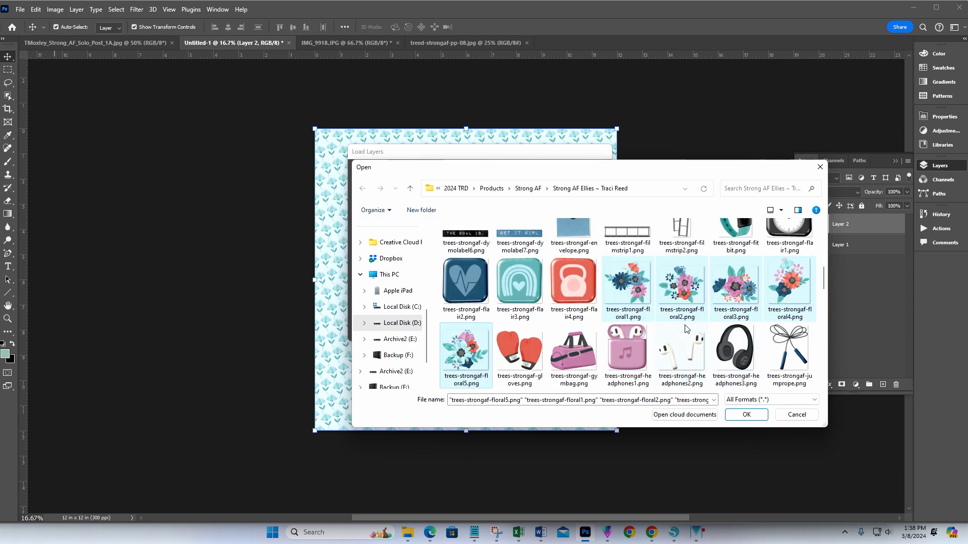
pyautogui.click(744, 413)
pyautogui.click(744, 415)
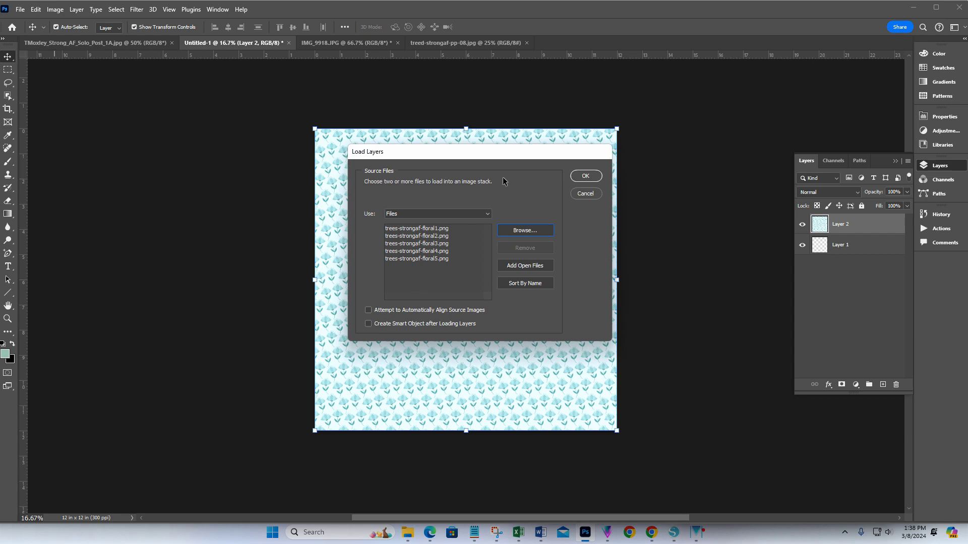
pyautogui.click(585, 176)
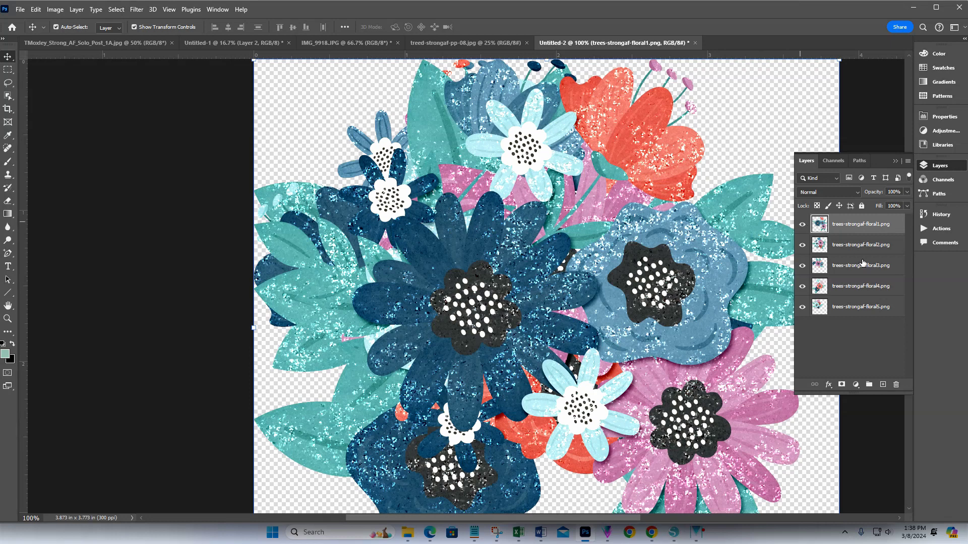
# Step: Select all five floral layers and copy them together onto the patterned paper page in Untitled-1
pyautogui.keyDown('shift'); pyautogui.click(860, 288); pyautogui.keyUp('shift')
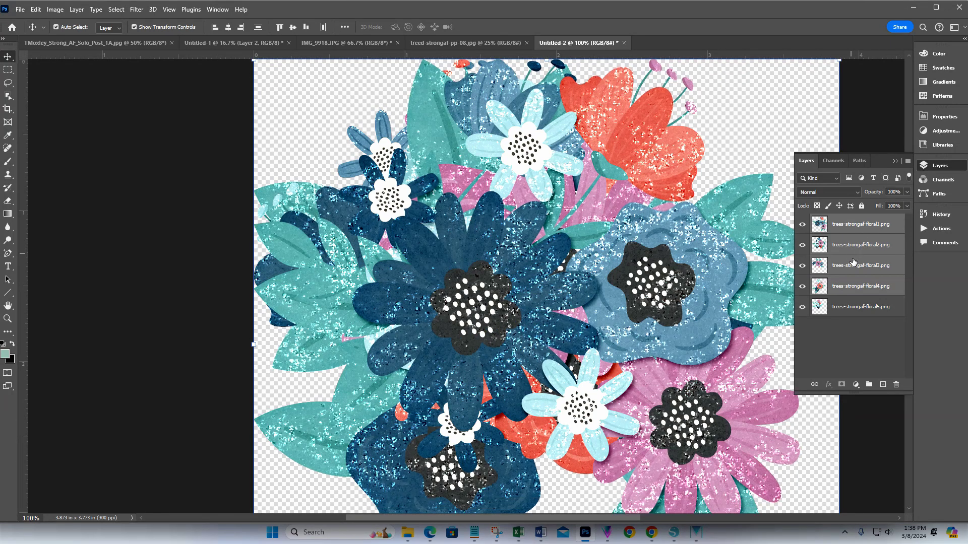
pyautogui.click(867, 225)
pyautogui.keyDown('shift'); pyautogui.click(849, 311); pyautogui.keyUp('shift')
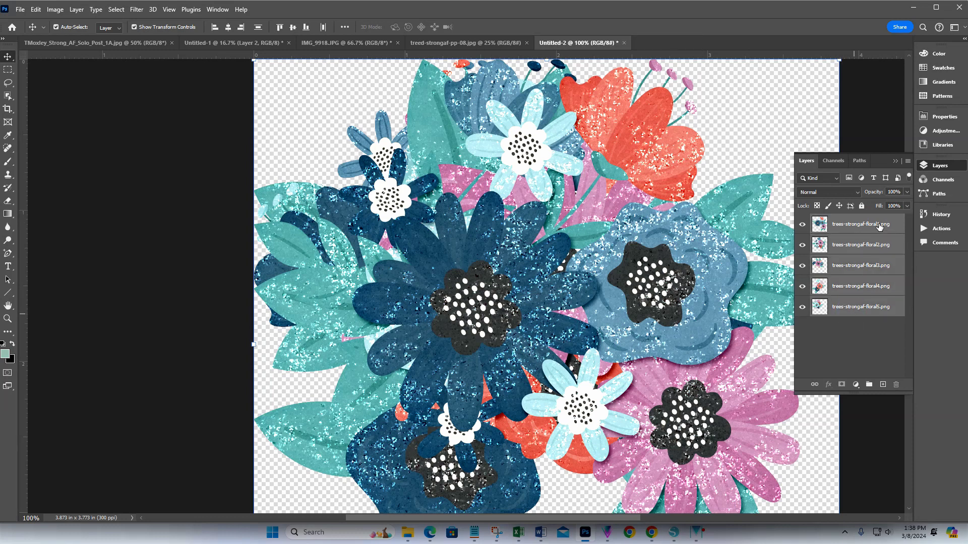
pyautogui.moveTo(879, 226); pyautogui.dragTo(480, 234)
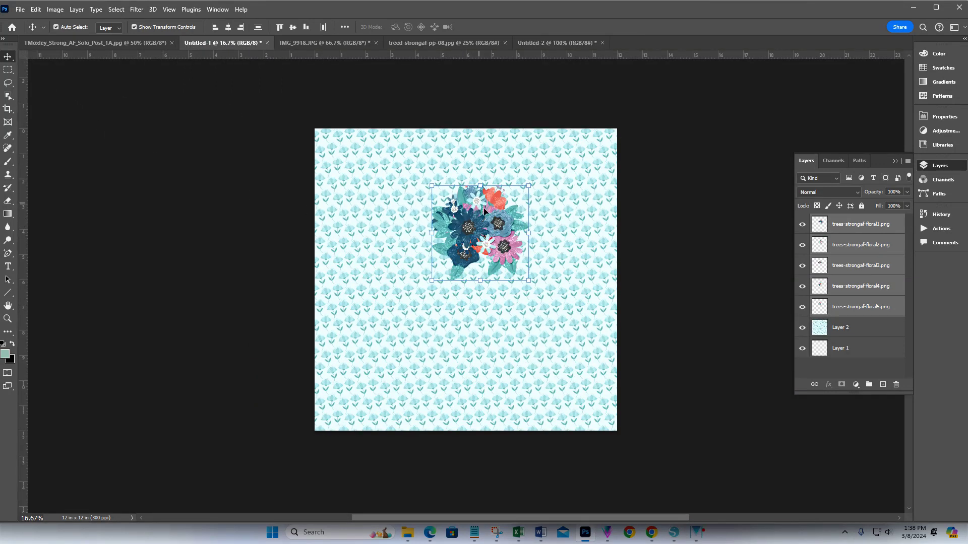
# Step: Move all five stacked floral layers together toward the upper-left area of the page
pyautogui.click(851, 230)
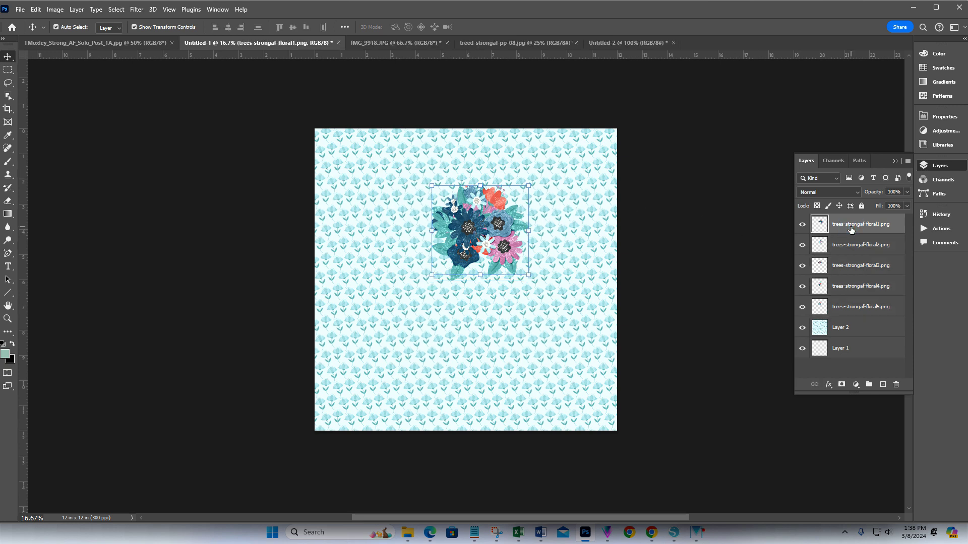
pyautogui.keyDown('shift'); pyautogui.click(844, 311); pyautogui.keyUp('shift')
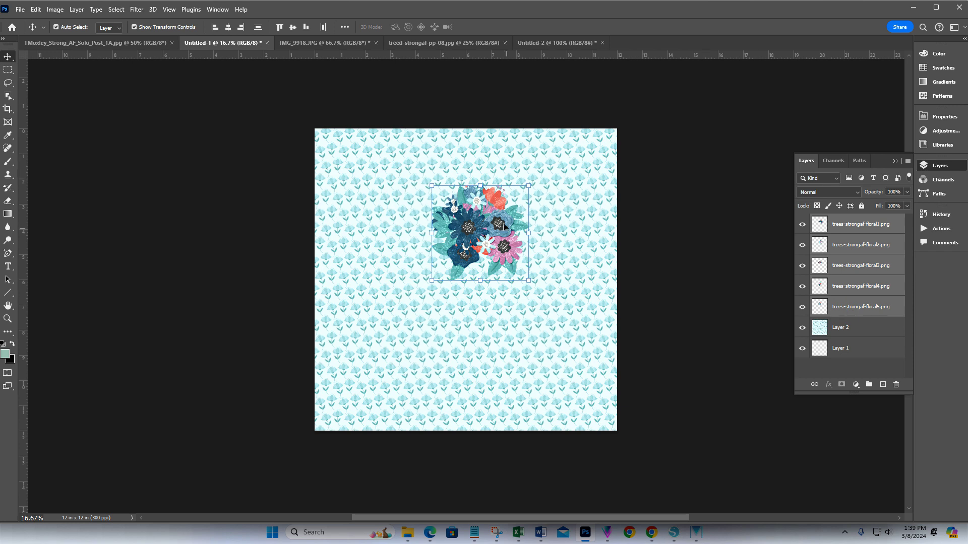
pyautogui.moveTo(476, 210); pyautogui.dragTo(399, 191)
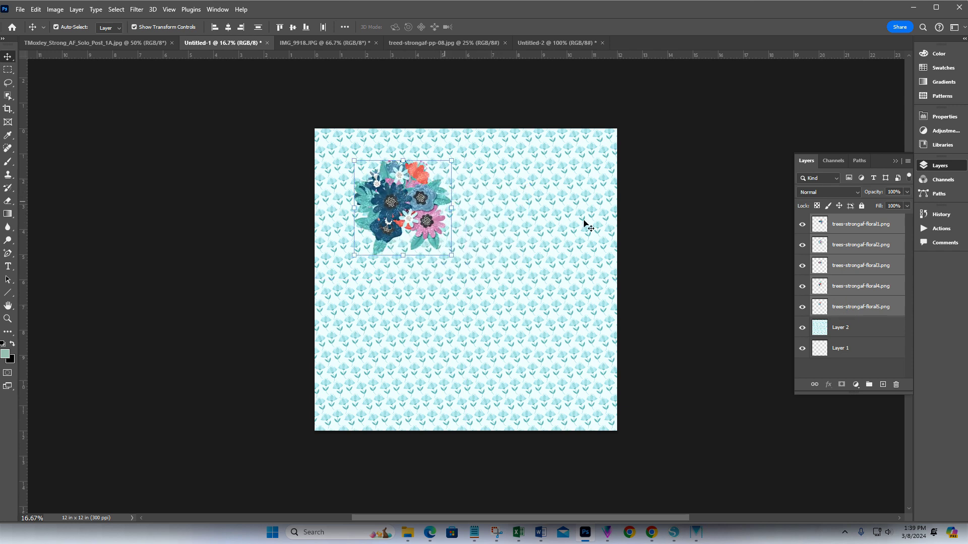
# Step: Spread the stacked floral clusters apart, placing floral1 at the page's lower left and floral4 below the clusters on the right
pyautogui.click(865, 225)
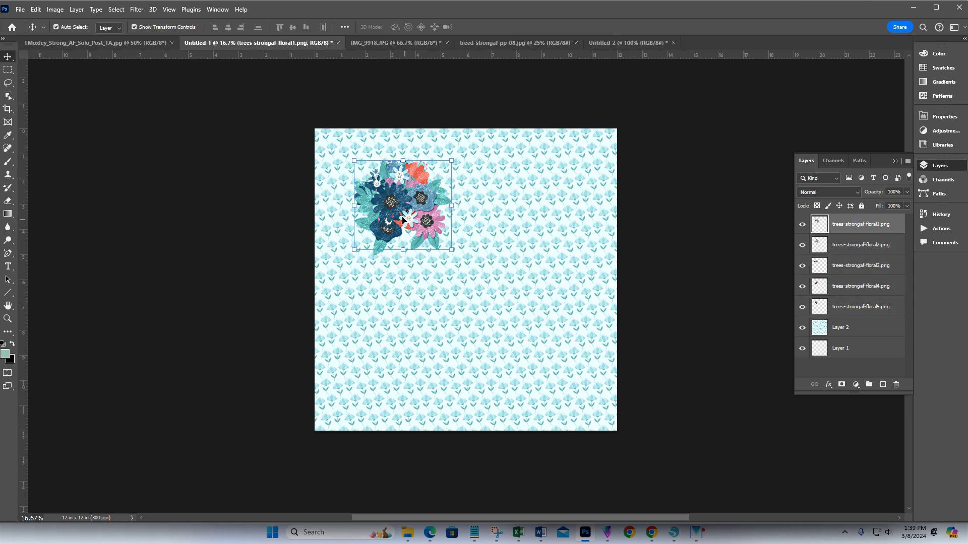
pyautogui.moveTo(396, 206); pyautogui.dragTo(395, 204)
pyautogui.moveTo(422, 228); pyautogui.dragTo(388, 312)
pyautogui.click(409, 194)
pyautogui.moveTo(409, 195); pyautogui.dragTo(492, 314)
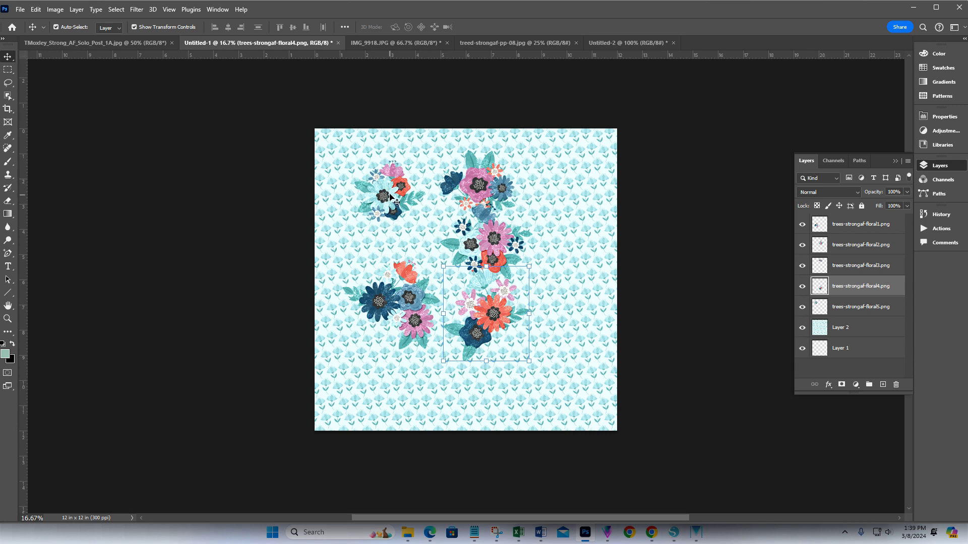
# Step: Move the coral floral4 cluster to the page's lower right and rotate it clockwise by about 17 degrees
pyautogui.moveTo(501, 316); pyautogui.dragTo(554, 373)
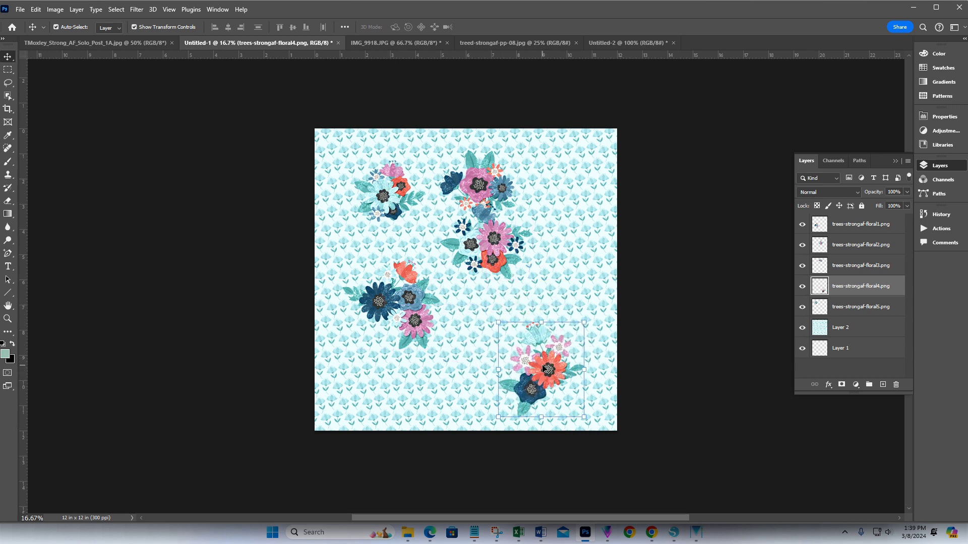
pyautogui.moveTo(542, 316)
pyautogui.mouseDown()
pyautogui.moveTo(573, 330)
pyautogui.moveTo(553, 324)
pyautogui.mouseUp()
pyautogui.moveTo(547, 374); pyautogui.dragTo(536, 346)
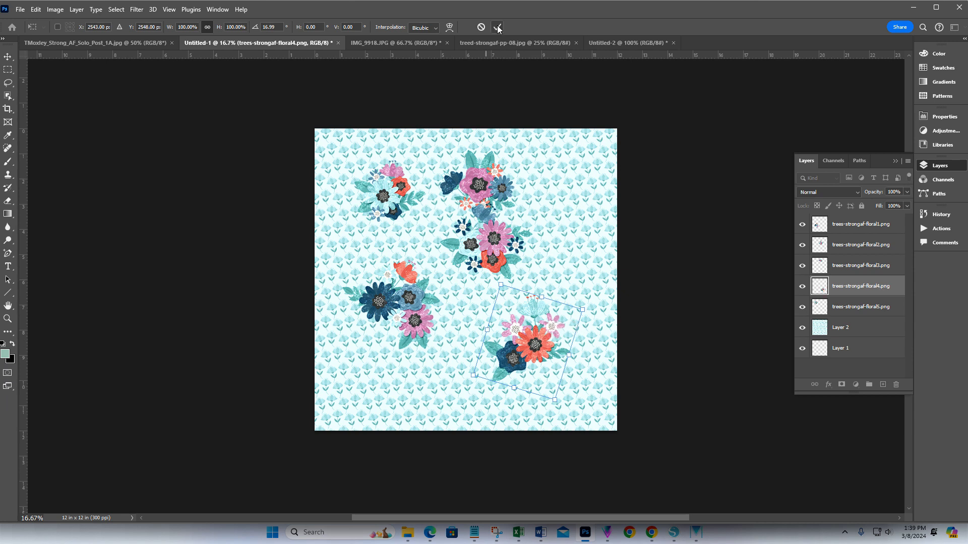
pyautogui.click(498, 28)
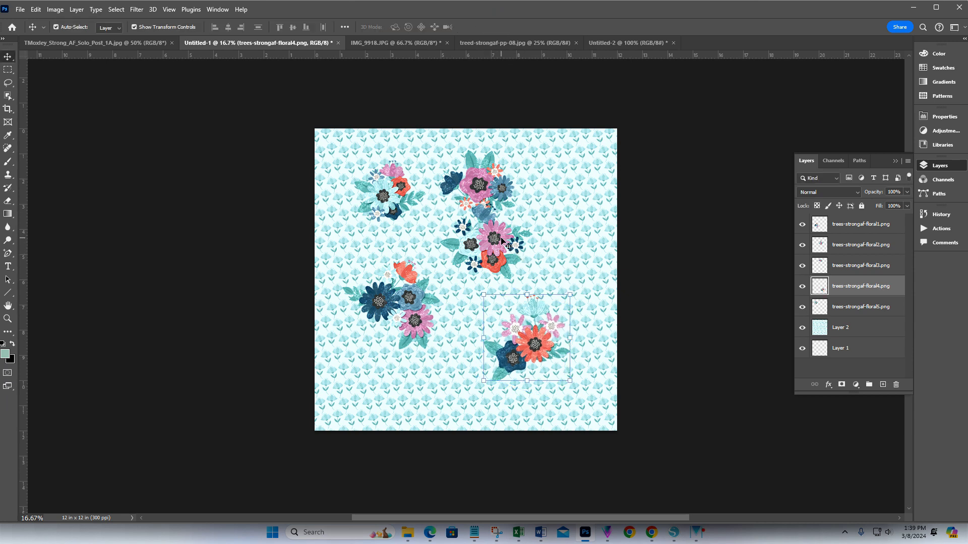
# Step: Place the floral2 cluster at the lower centre beside floral4, and move floral3 above floral4, rotated about 89.5 degrees
pyautogui.moveTo(504, 244); pyautogui.dragTo(486, 364)
pyautogui.moveTo(483, 180); pyautogui.dragTo(542, 280)
pyautogui.moveTo(536, 241); pyautogui.dragTo(538, 291)
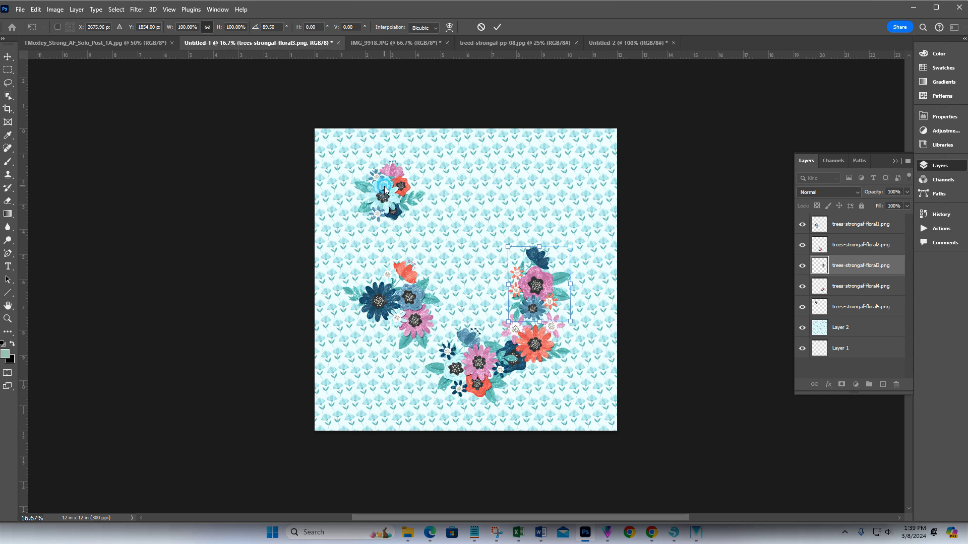
pyautogui.press('Return')
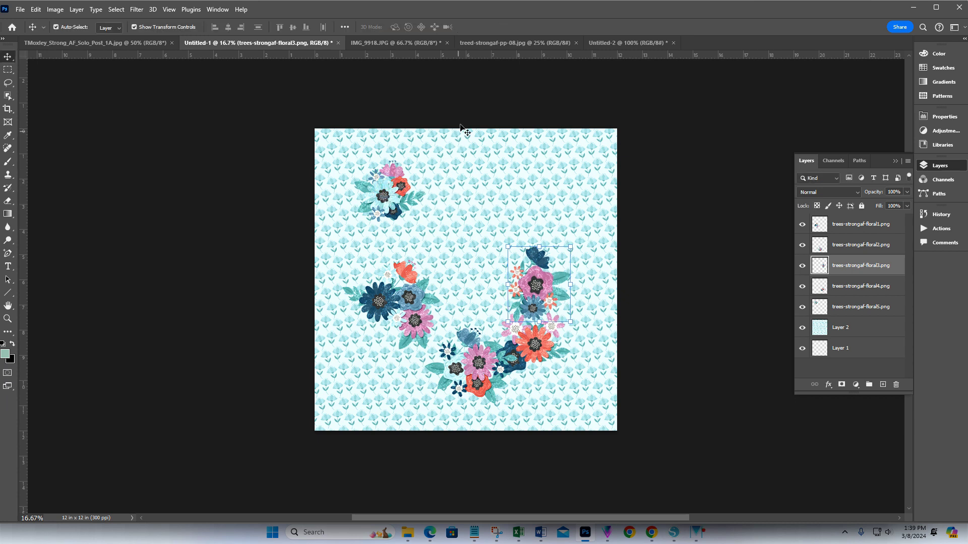
# Step: Place the floral5 cluster above floral3 on the page's right side, and rotate floral3 clockwise while shifting it slightly right
pyautogui.moveTo(384, 186); pyautogui.dragTo(547, 247)
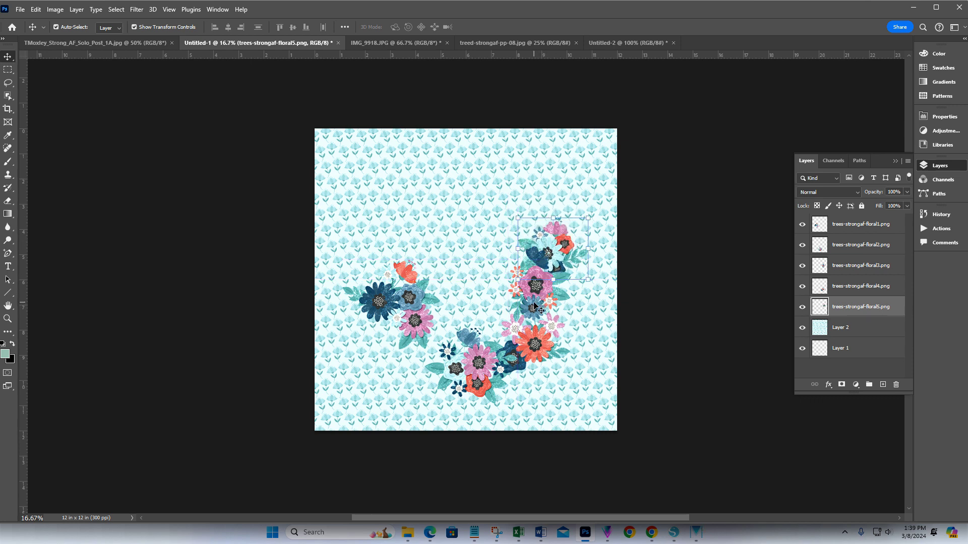
pyautogui.moveTo(534, 305)
pyautogui.mouseDown()
pyautogui.moveTo(594, 298)
pyautogui.moveTo(590, 314)
pyautogui.moveTo(546, 304)
pyautogui.mouseUp()
pyautogui.click(497, 27)
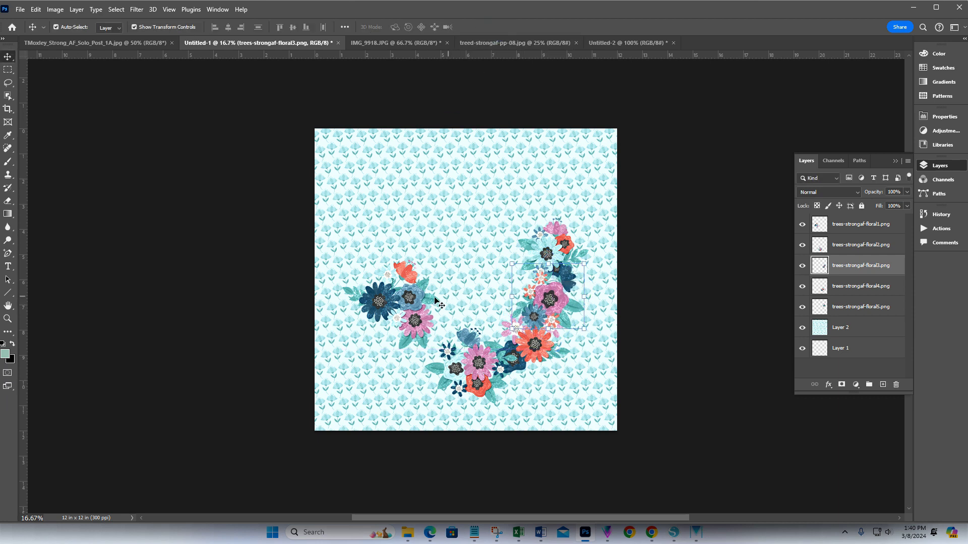
# Step: Rotate the floral1 cluster by about 156 degrees and place it at the lower left, joining floral2
pyautogui.click(420, 304)
pyautogui.moveTo(391, 252); pyautogui.dragTo(409, 346)
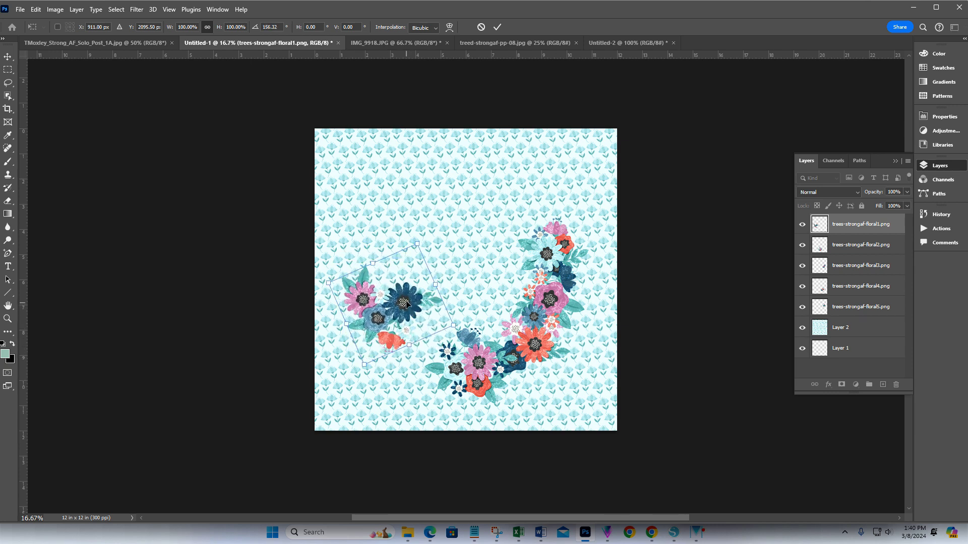
pyautogui.moveTo(406, 303); pyautogui.dragTo(440, 349)
pyautogui.click(497, 26)
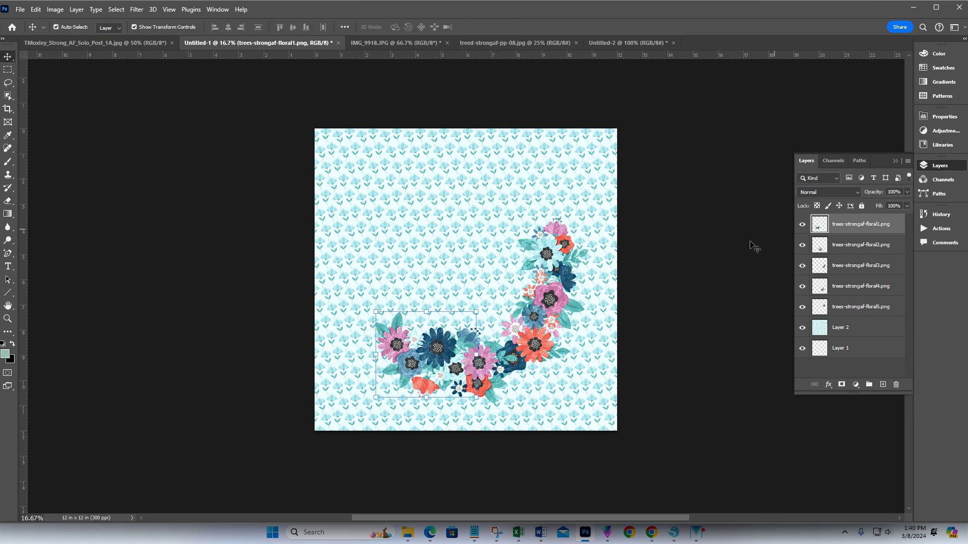
# Step: Bring the floral4 layer to the front of the layer stack and nudge the cluster slightly left
pyautogui.click(521, 365)
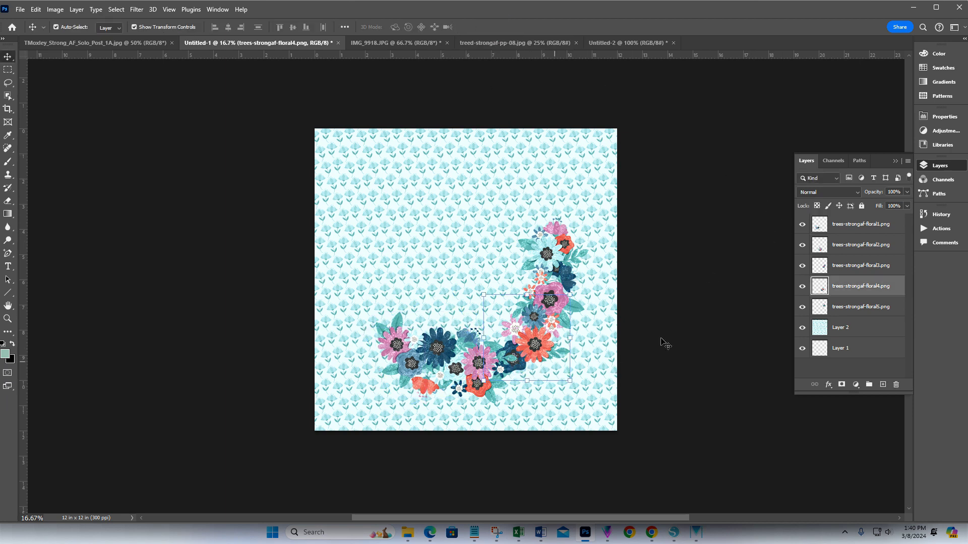
pyautogui.moveTo(881, 290); pyautogui.dragTo(877, 219)
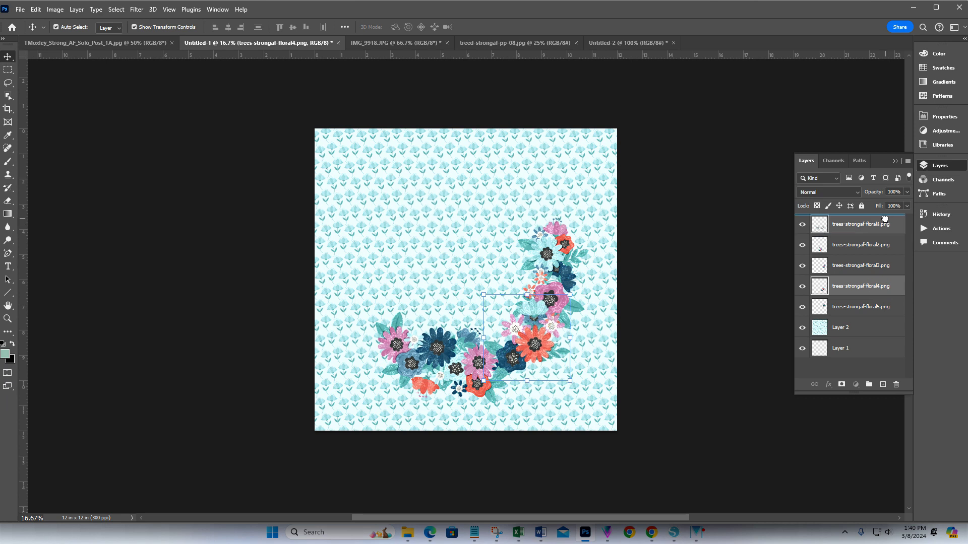
pyautogui.moveTo(516, 360); pyautogui.dragTo(512, 362)
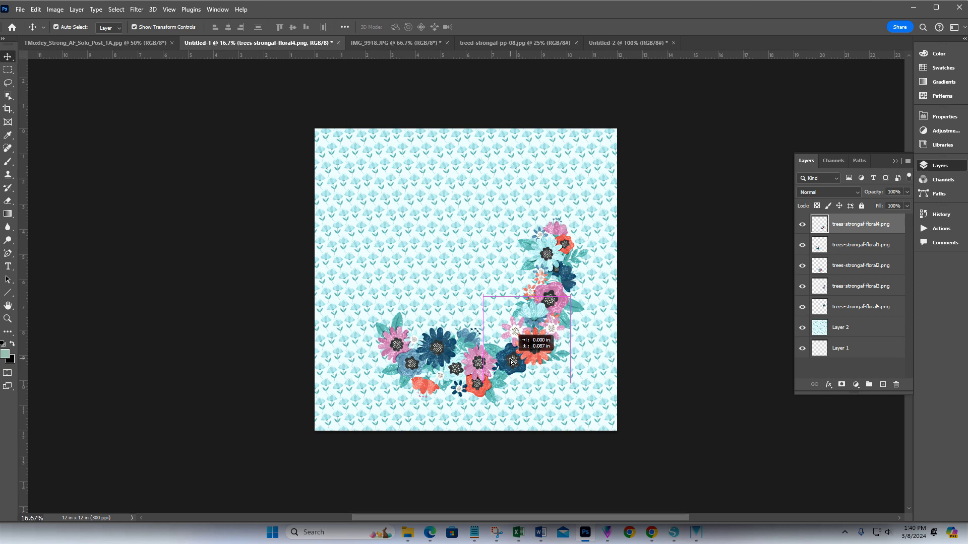
pyautogui.moveTo(510, 361)
pyautogui.mouseDown()
pyautogui.moveTo(524, 382)
pyautogui.moveTo(498, 358)
pyautogui.moveTo(512, 350)
pyautogui.mouseUp()
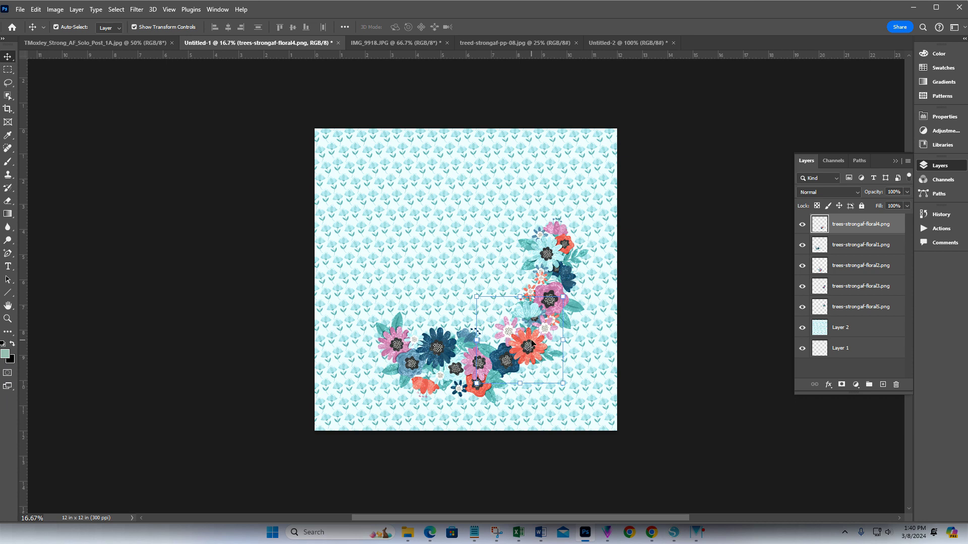
# Step: Duplicate all five floral layers within Untitled-1, and rotate the copies about -176 degrees into the upper left to complete the wreath
pyautogui.click(852, 247)
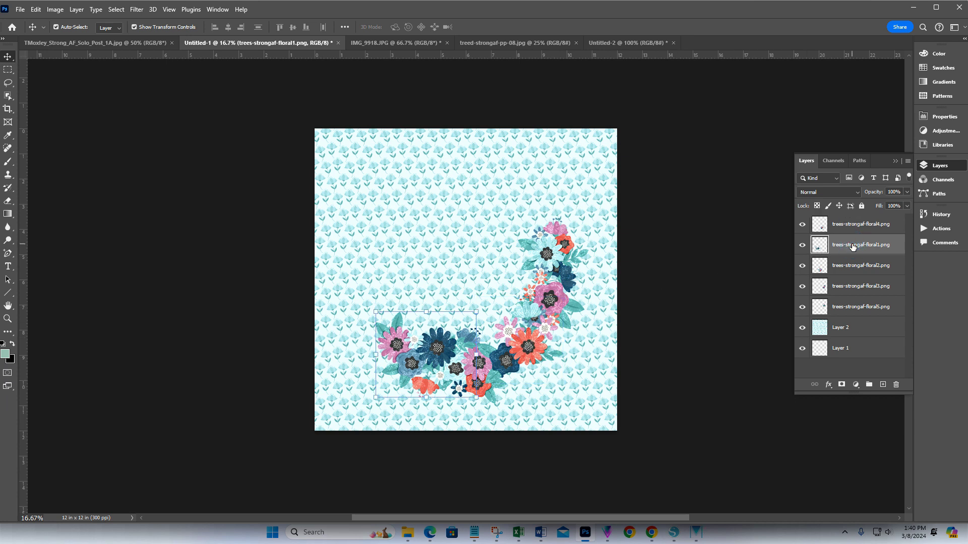
pyautogui.click(846, 272)
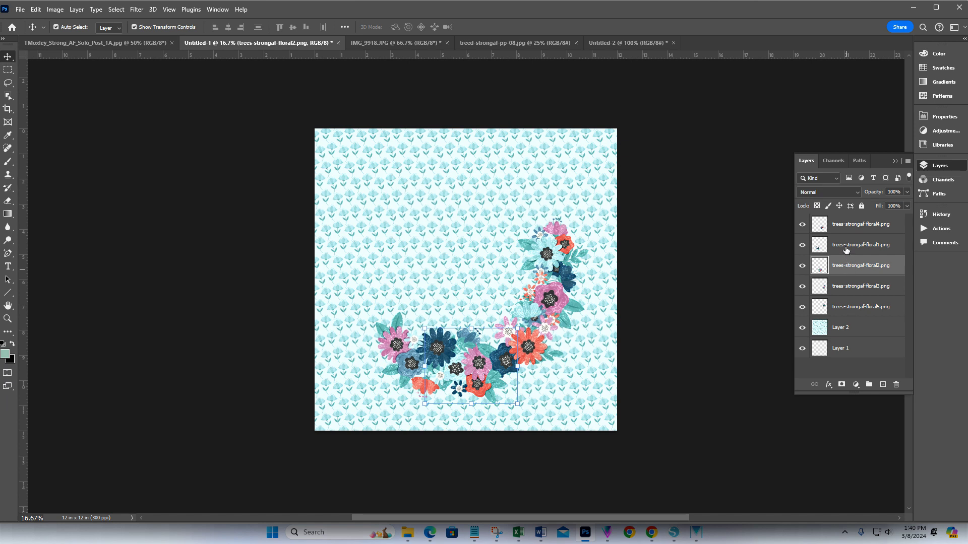
pyautogui.click(848, 286)
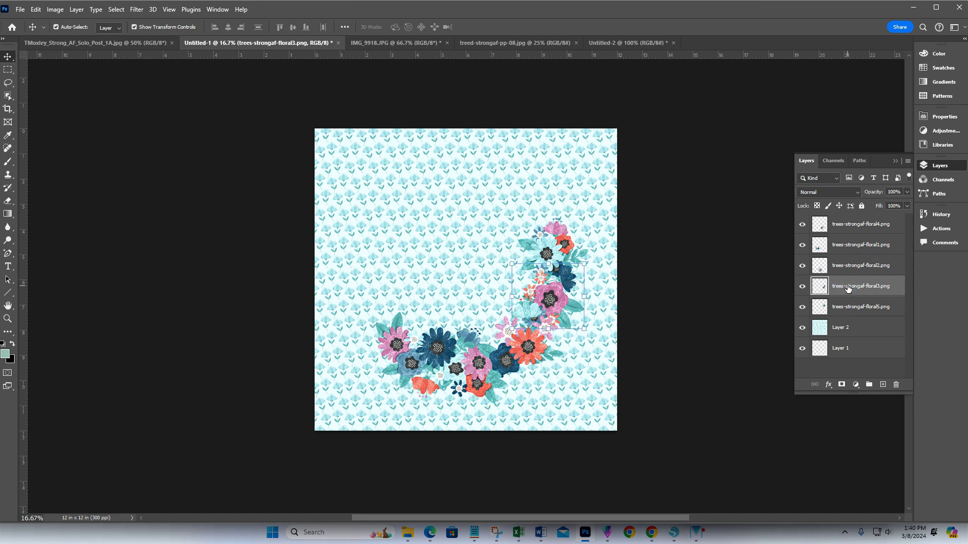
pyautogui.click(847, 309)
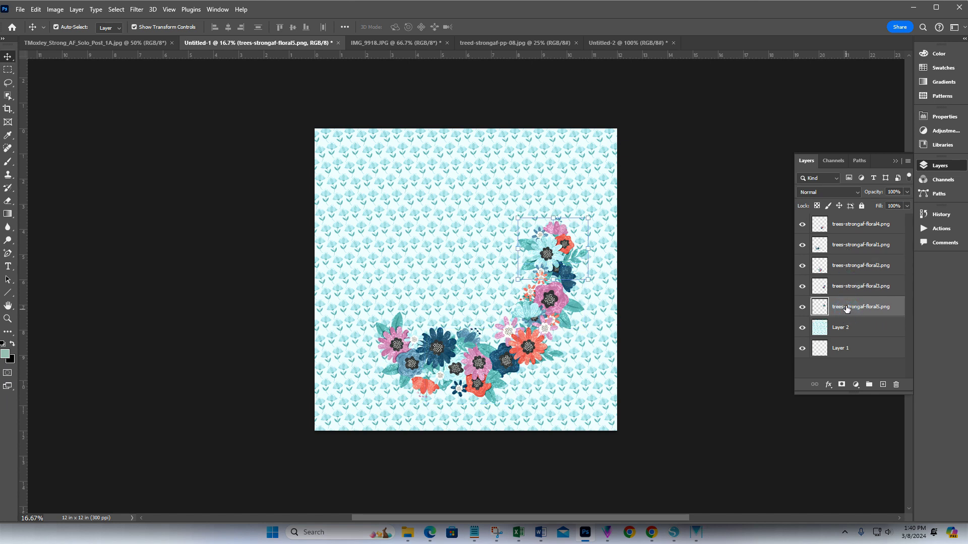
pyautogui.keyDown('shift'); pyautogui.click(871, 230); pyautogui.keyUp('shift')
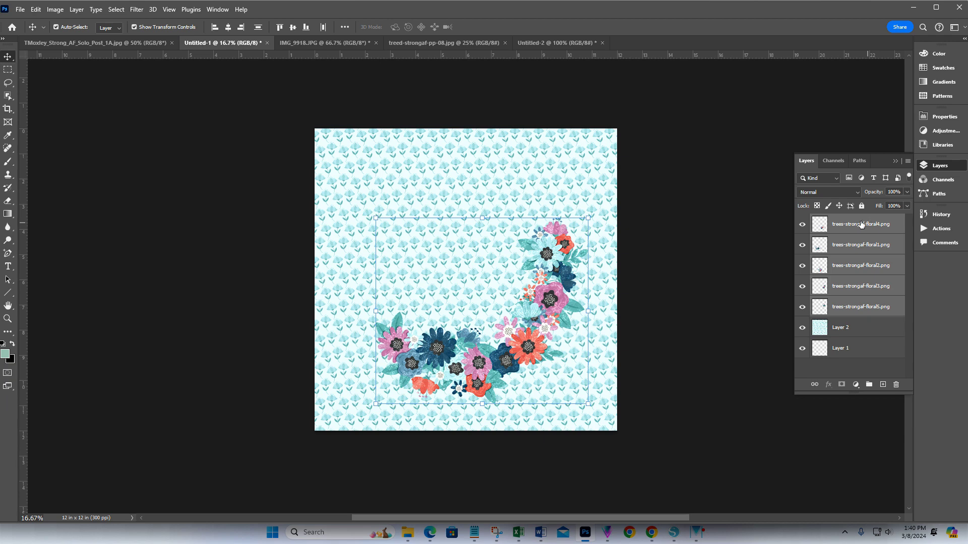
pyautogui.rightClick(857, 226)
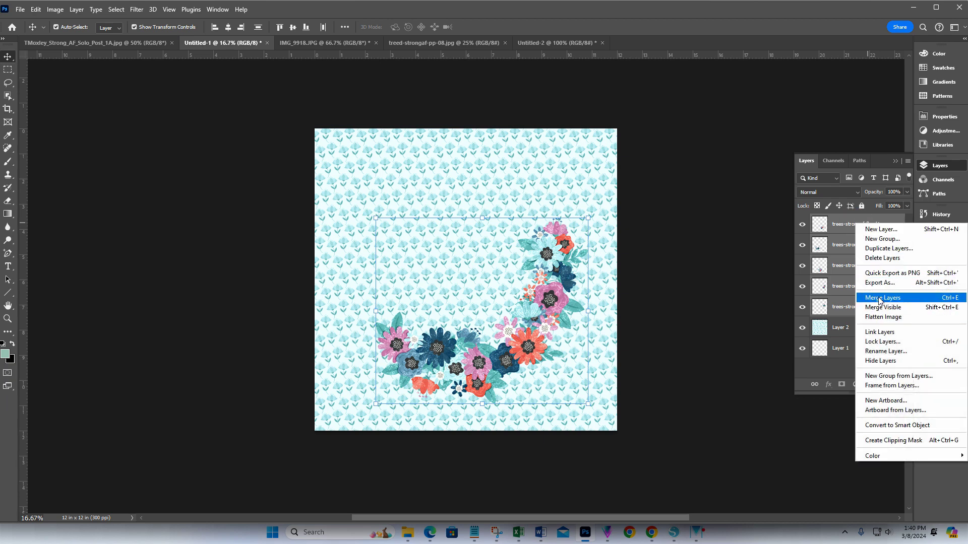
pyautogui.click(875, 252)
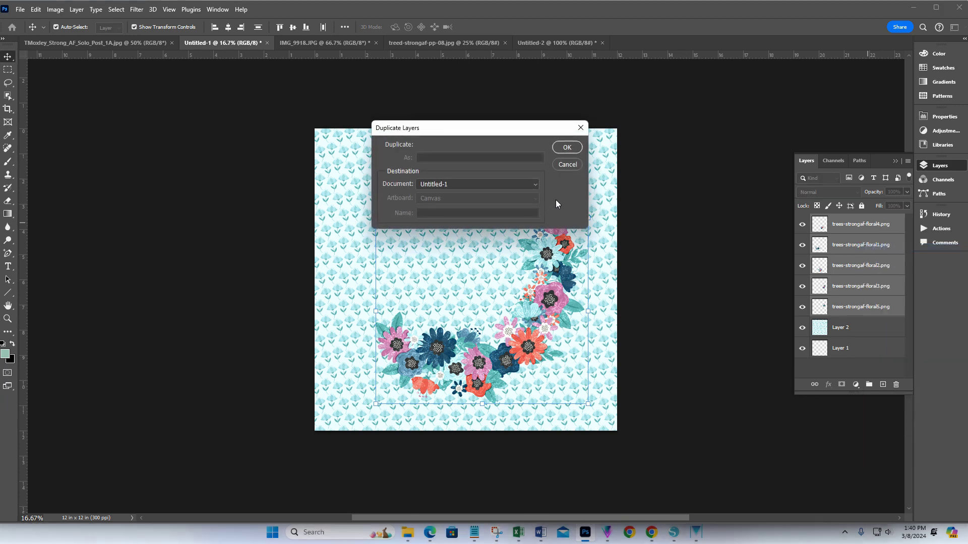
pyautogui.click(563, 148)
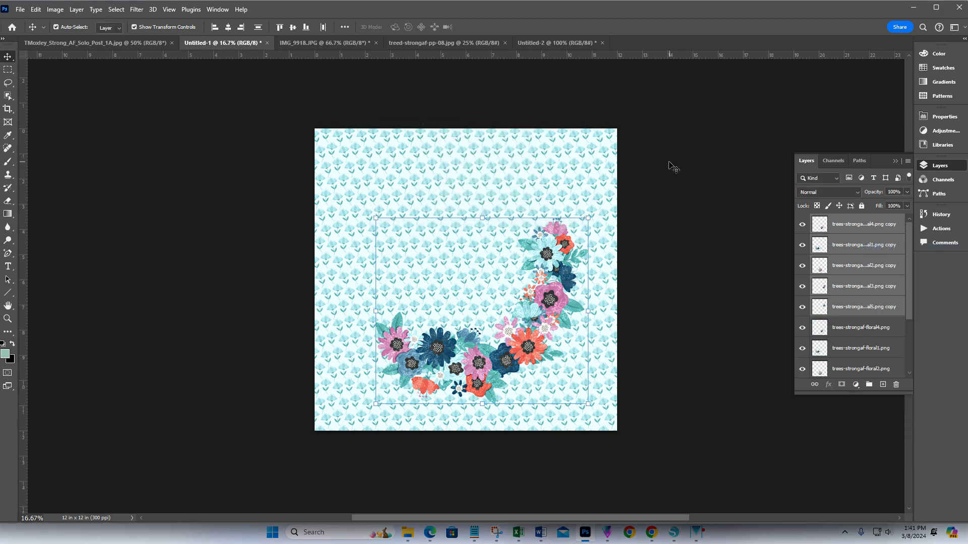
pyautogui.moveTo(553, 308); pyautogui.dragTo(367, 237)
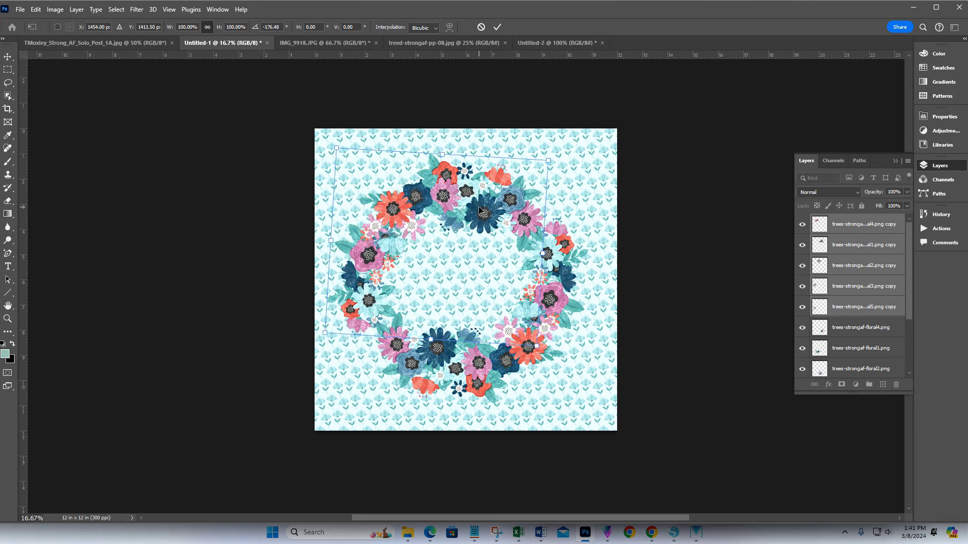
pyautogui.moveTo(480, 210); pyautogui.dragTo(484, 193)
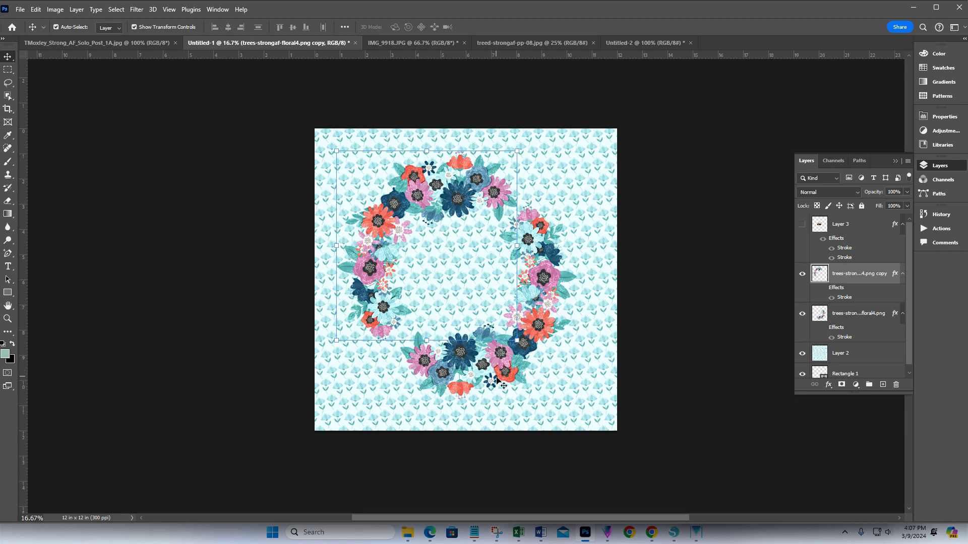
# Step: Hide the patterned paper on Layer 2 and the upper-left floral copy, leaving only the lower-right floral half visible
pyautogui.click(802, 355)
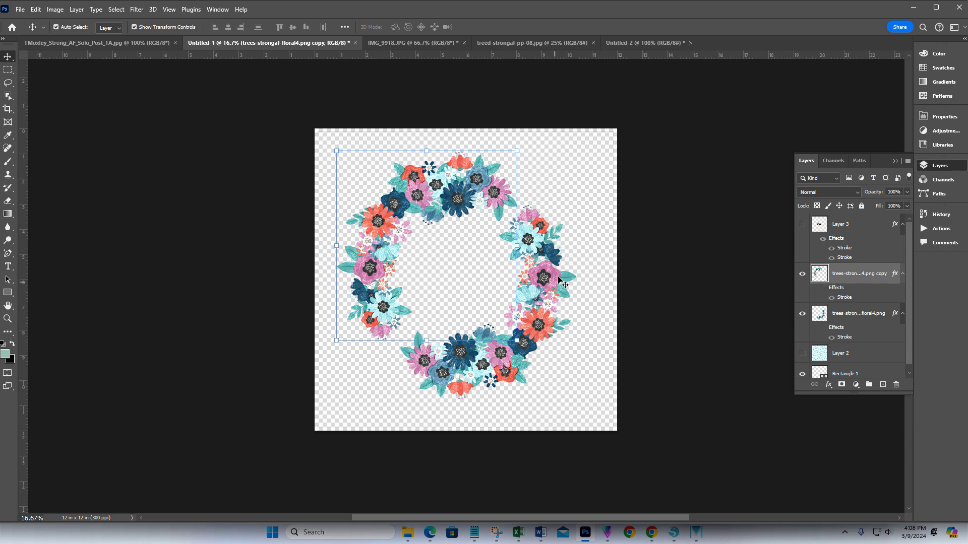
pyautogui.click(801, 274)
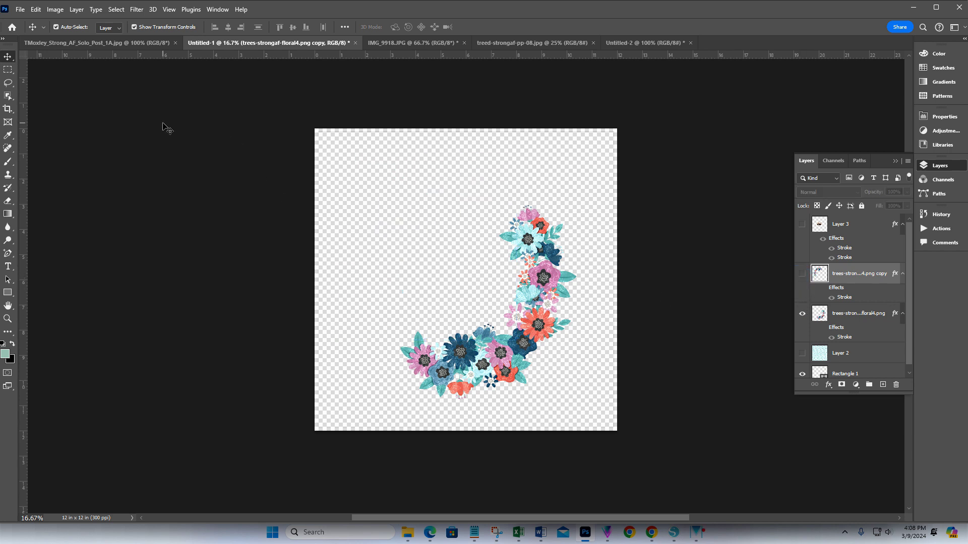
# Step: Try to save a copy of the lower-right floral half in PNG format
pyautogui.click(20, 10)
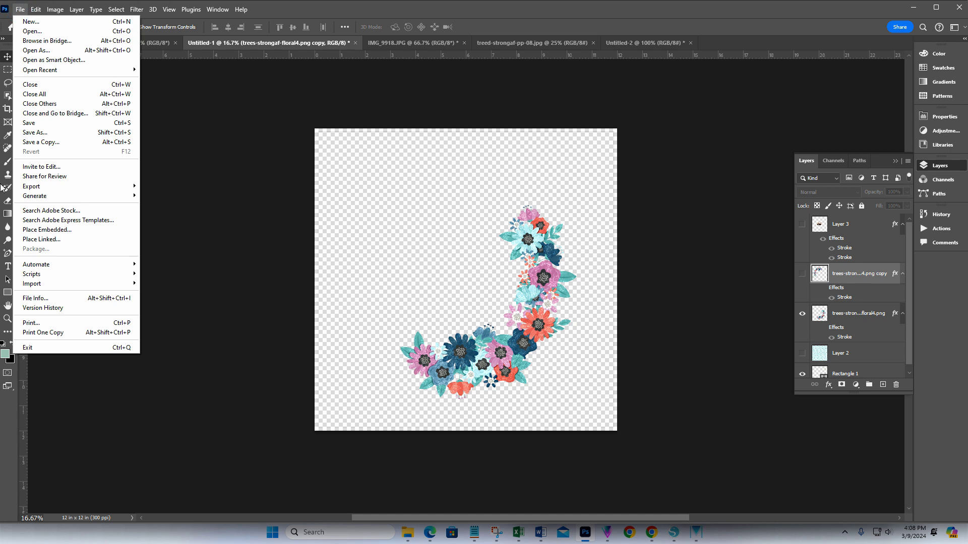
pyautogui.click(31, 143)
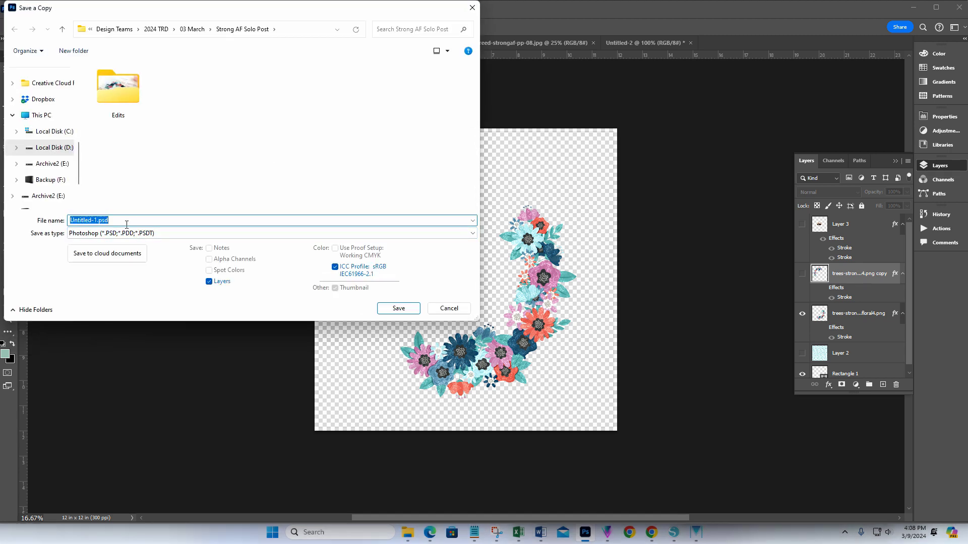
pyautogui.click(124, 234)
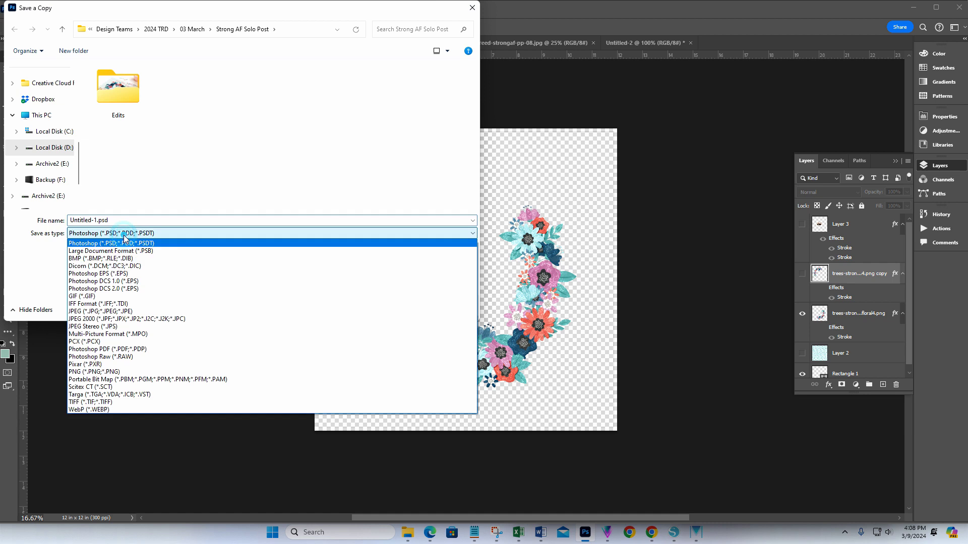
pyautogui.click(113, 372)
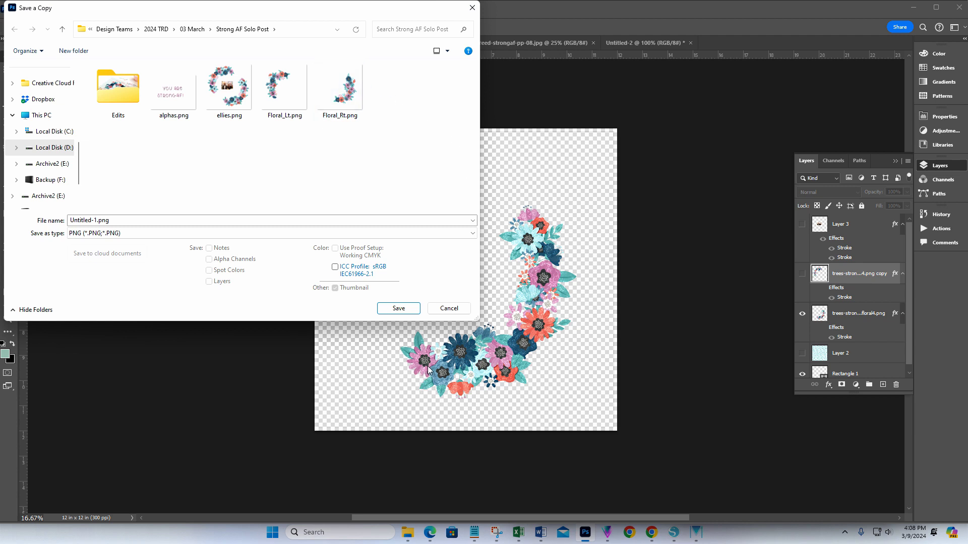
pyautogui.click(451, 308)
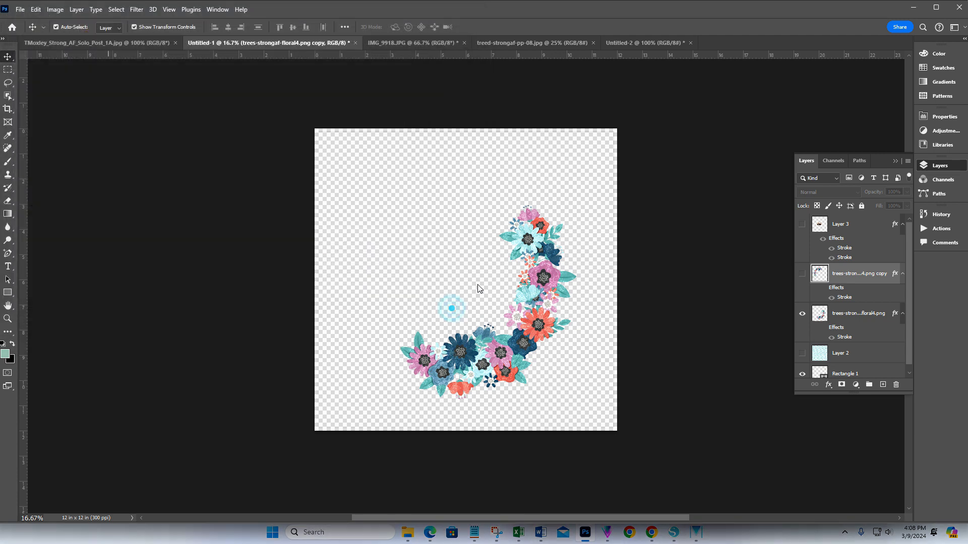
# Step: Try to scale the lower-right floral half down proportionally to about 99 percent
pyautogui.click(541, 321)
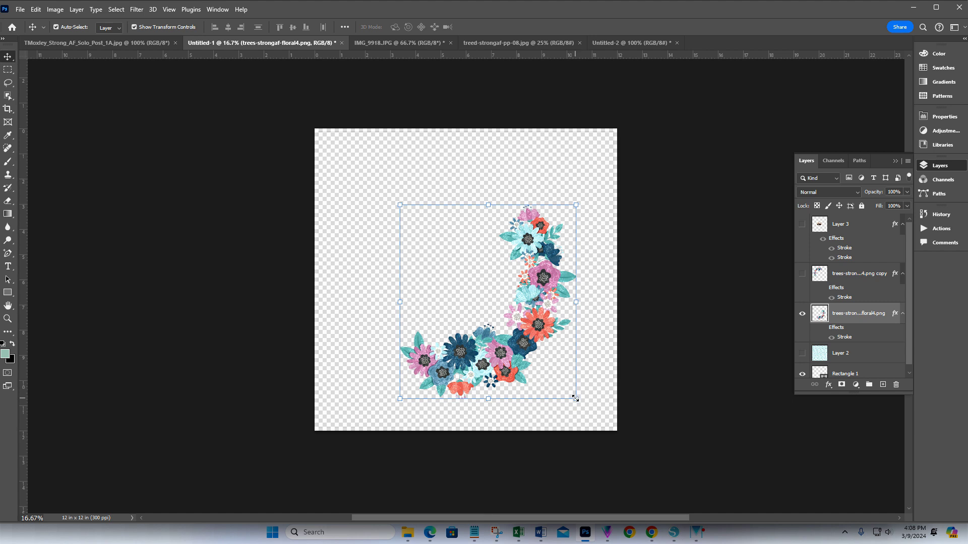
pyautogui.moveTo(574, 399); pyautogui.dragTo(575, 398)
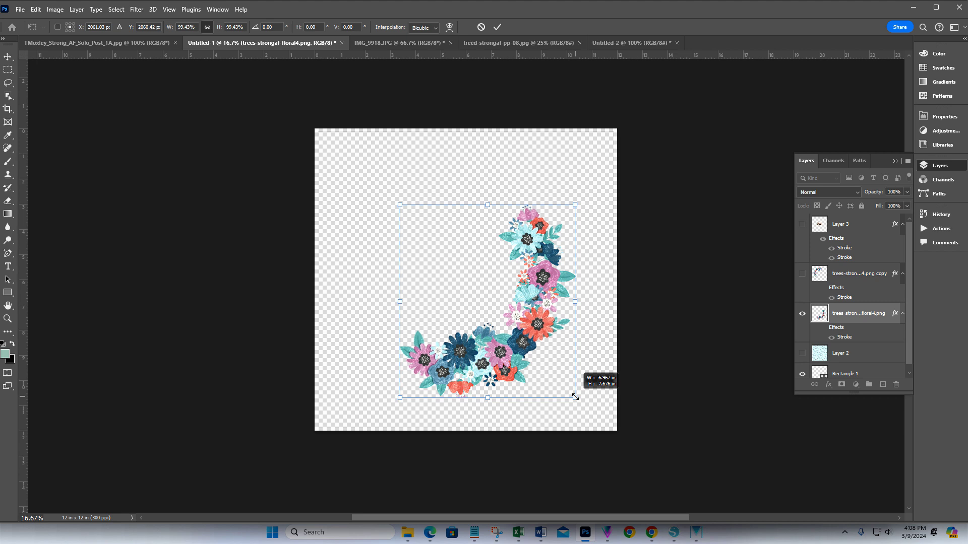
pyautogui.moveTo(575, 398); pyautogui.dragTo(575, 398)
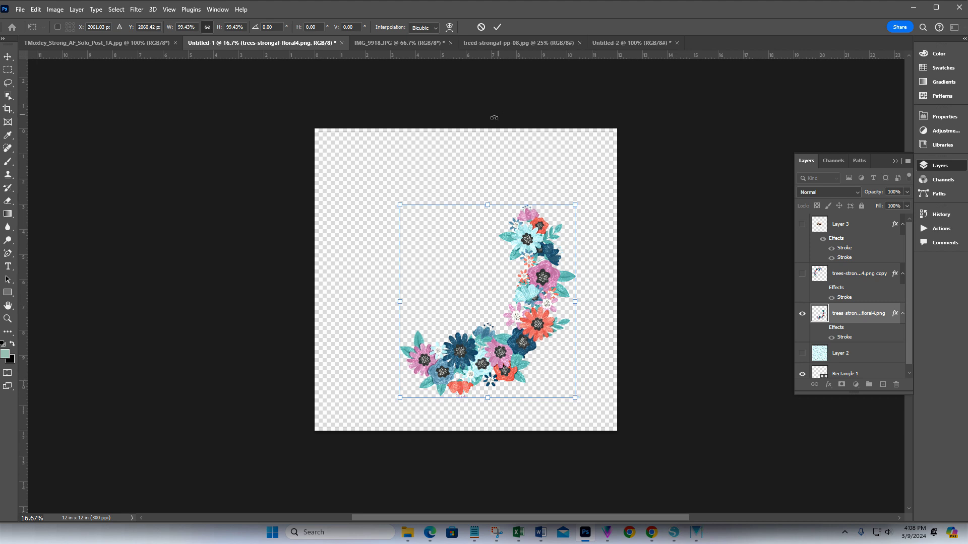
pyautogui.moveTo(576, 400); pyautogui.dragTo(577, 399)
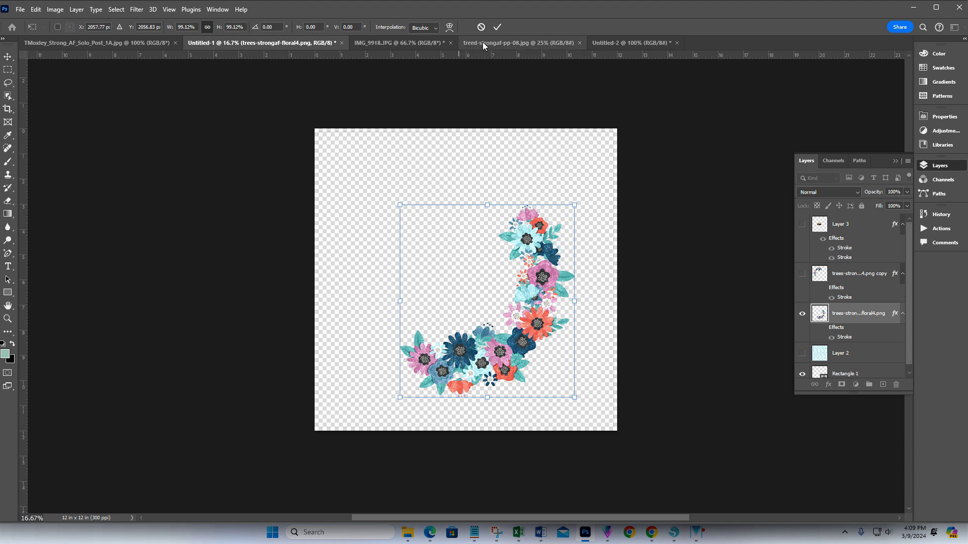
pyautogui.click(481, 27)
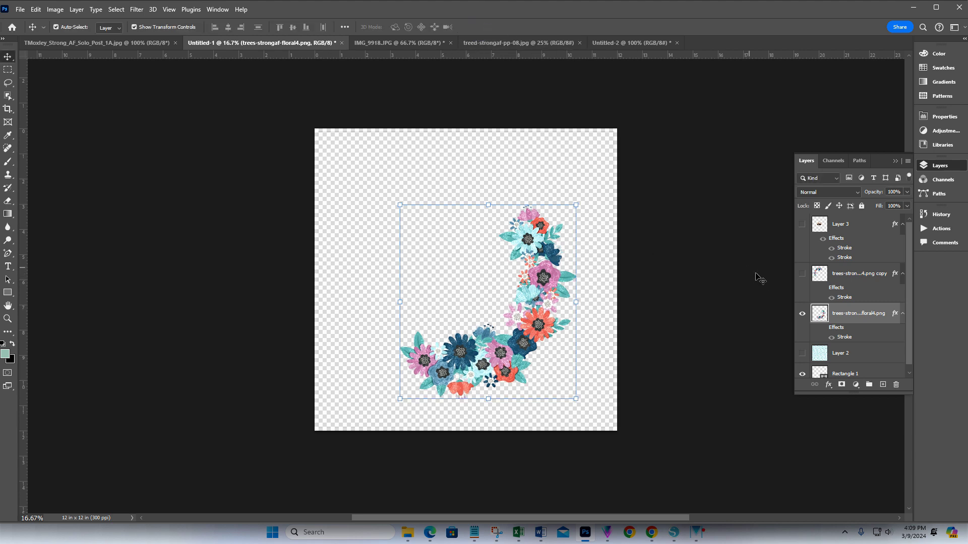
# Step: Hide the lower-right floral half and show the upper-left floral copy instead
pyautogui.click(801, 314)
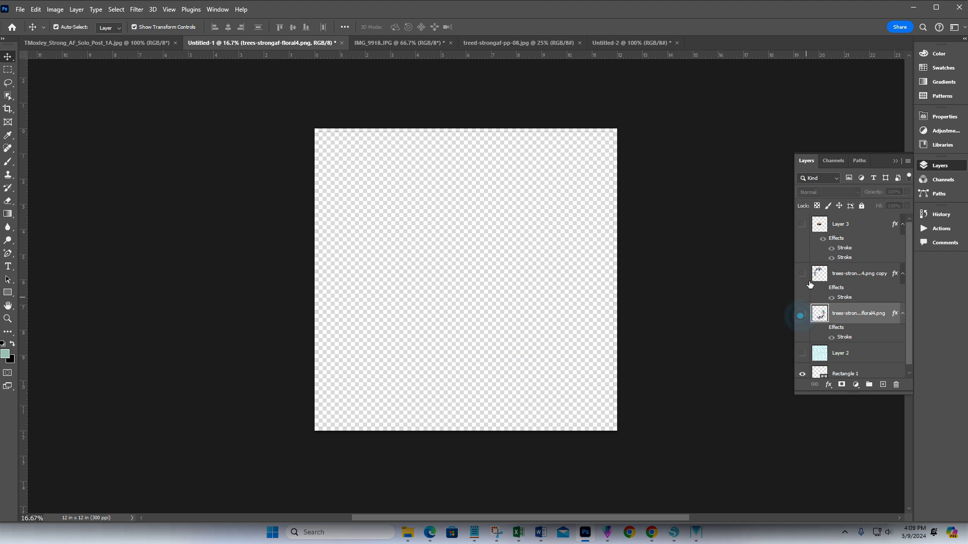
pyautogui.click(802, 275)
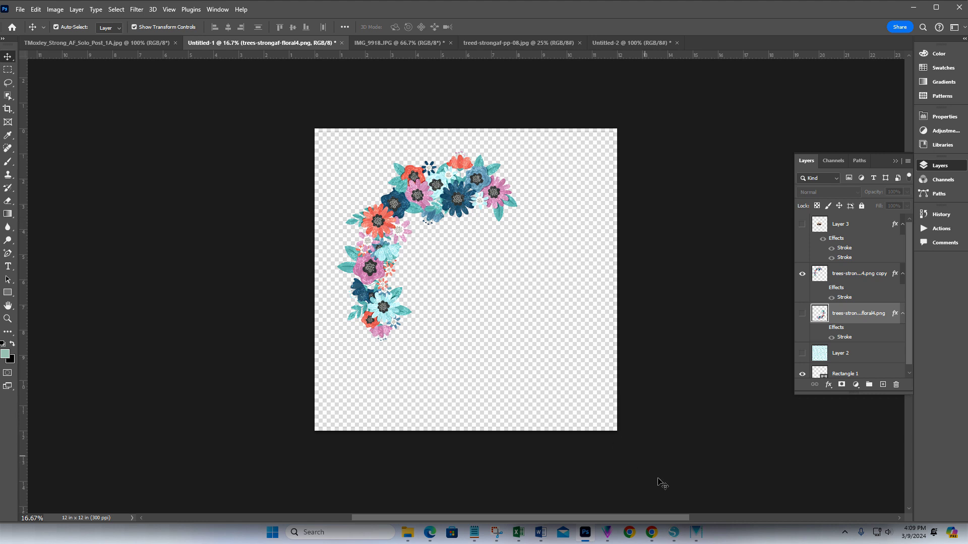
# Step: Switch to Silhouette Studio and scale the Floral_Lt design proportionally to a height of 7.6 inches
pyautogui.click(674, 535)
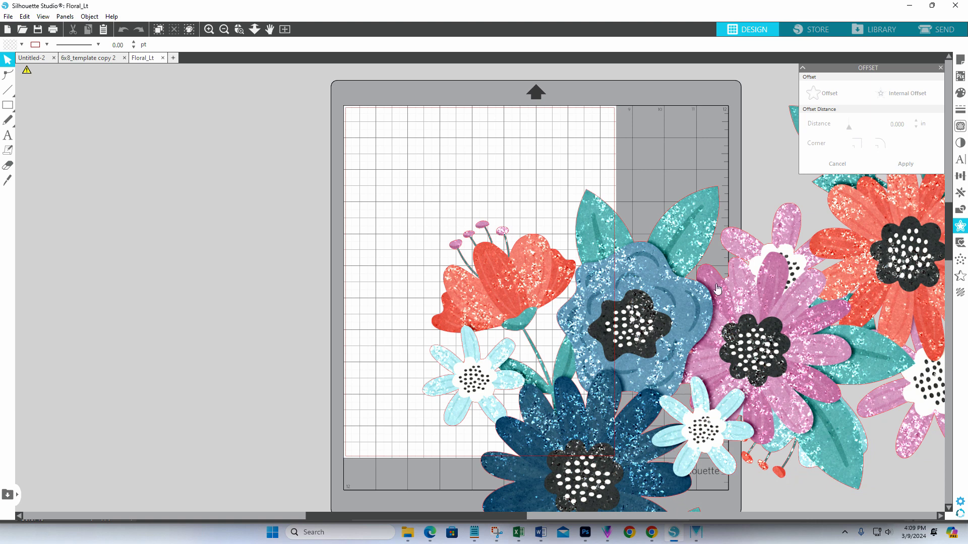
pyautogui.click(940, 68)
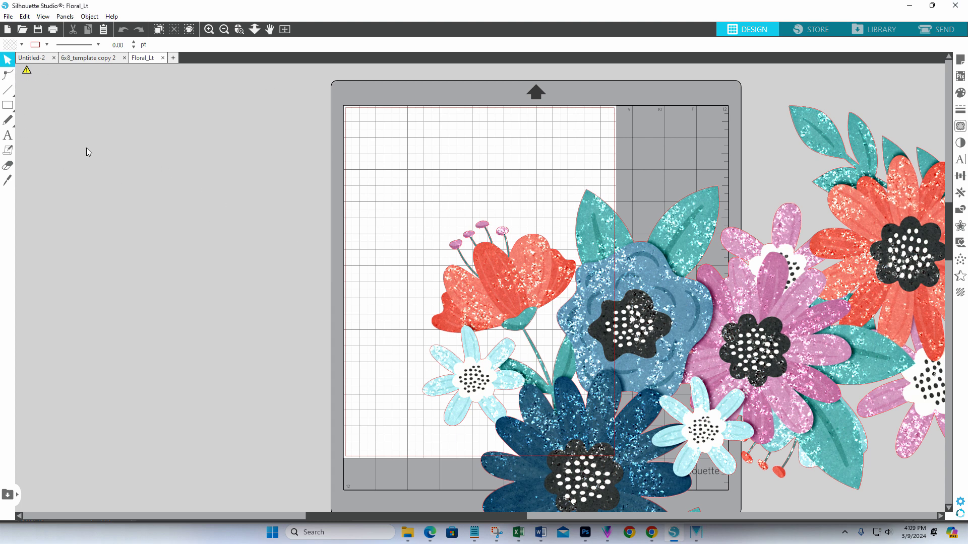
pyautogui.click(685, 317)
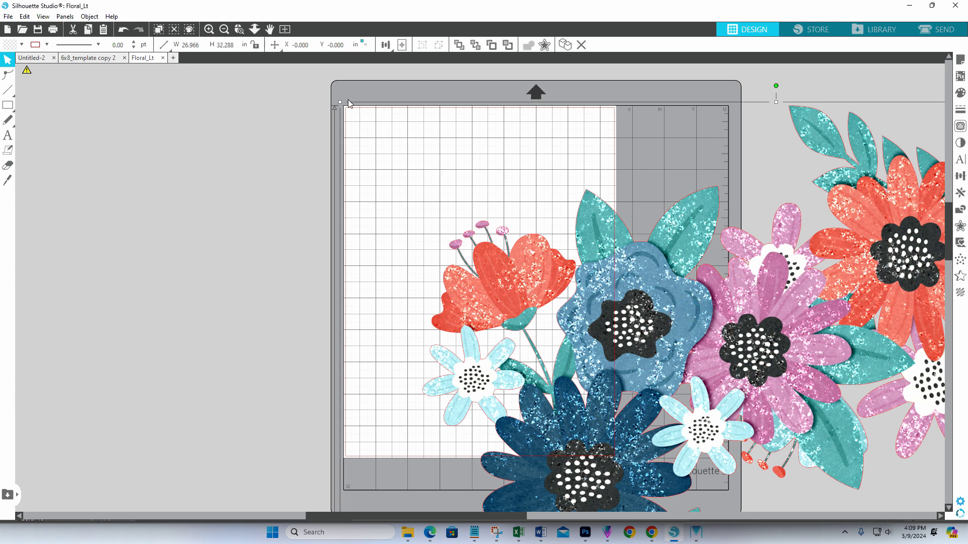
pyautogui.click(255, 46)
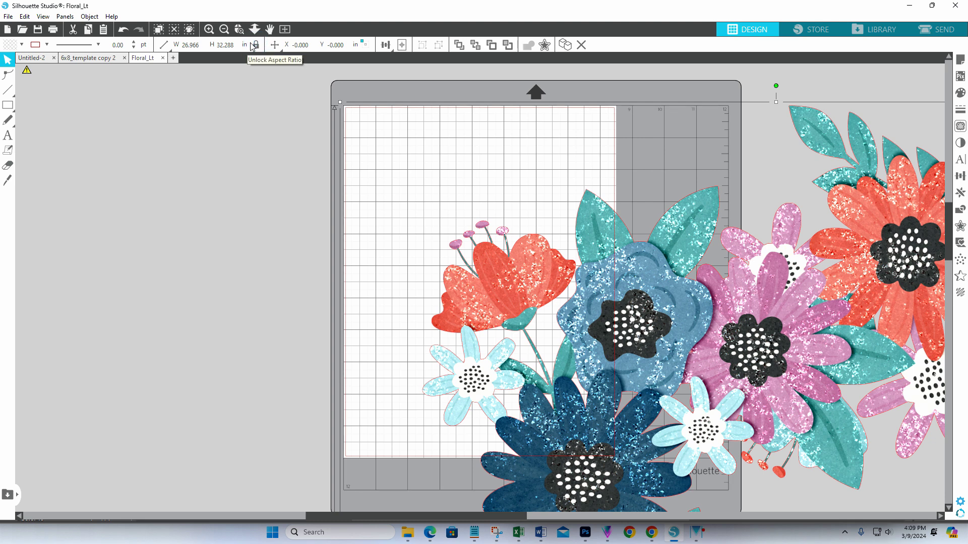
pyautogui.click(256, 46)
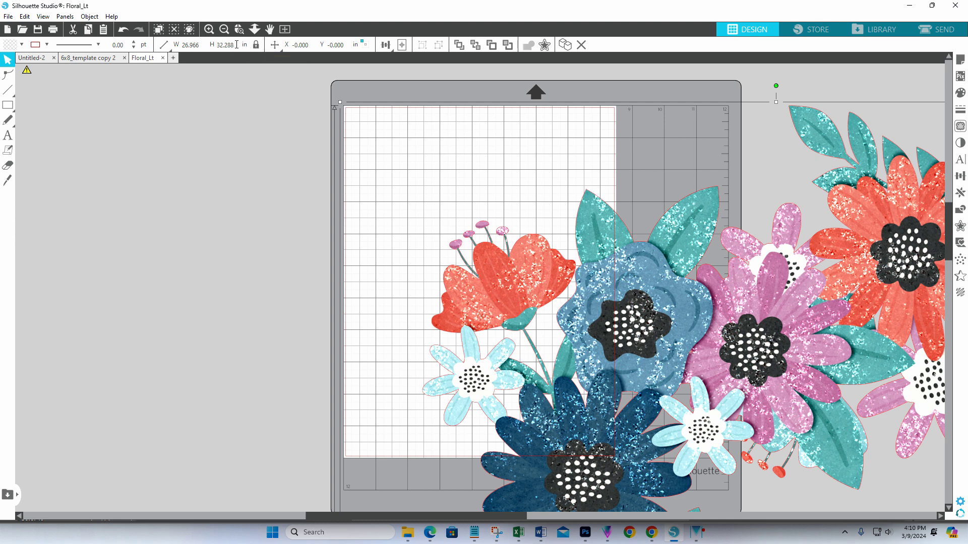
pyautogui.click(236, 45)
pyautogui.write('7.6')
pyautogui.press('Return')
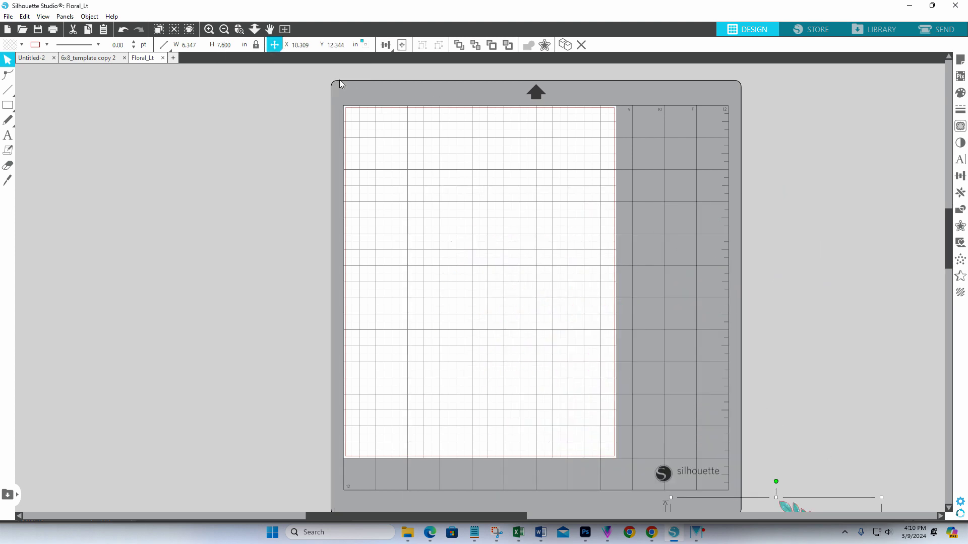
# Step: Bring the floral design to X 0, Y 0, and reposition it inside the page at about X 1.2, Y 1.8 inches
pyautogui.moveTo(310, 44); pyautogui.dragTo(285, 45)
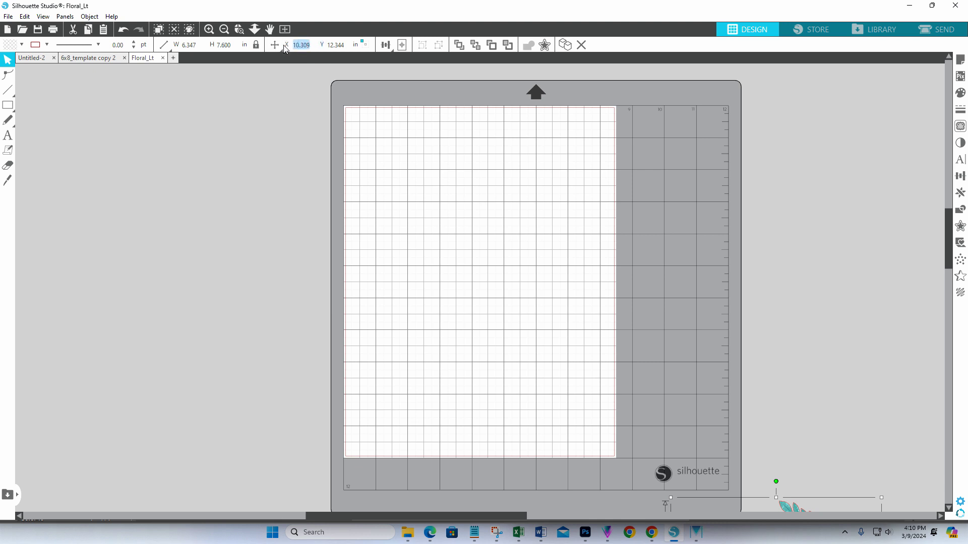
pyautogui.write('0')
pyautogui.press('Return')
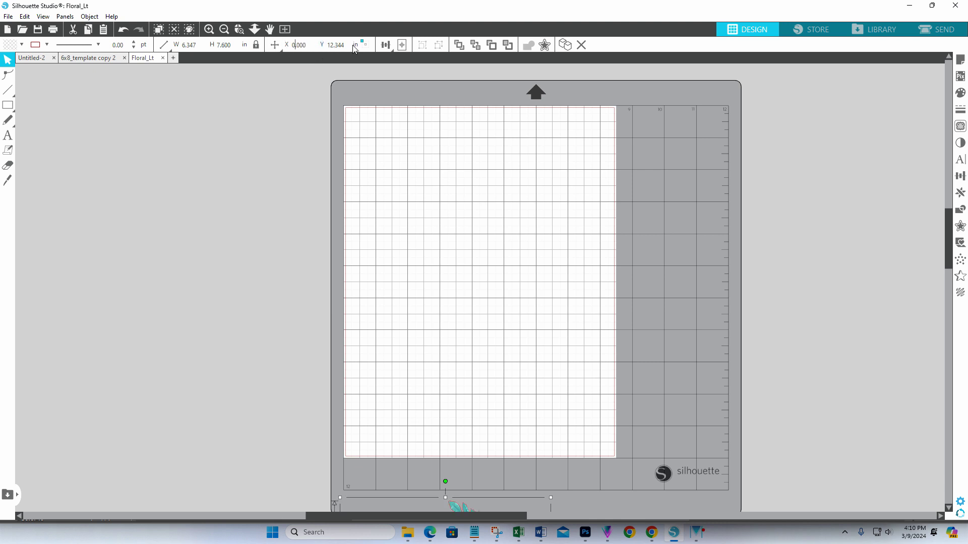
pyautogui.moveTo(348, 45); pyautogui.dragTo(316, 44)
pyautogui.write('0')
pyautogui.press('Return')
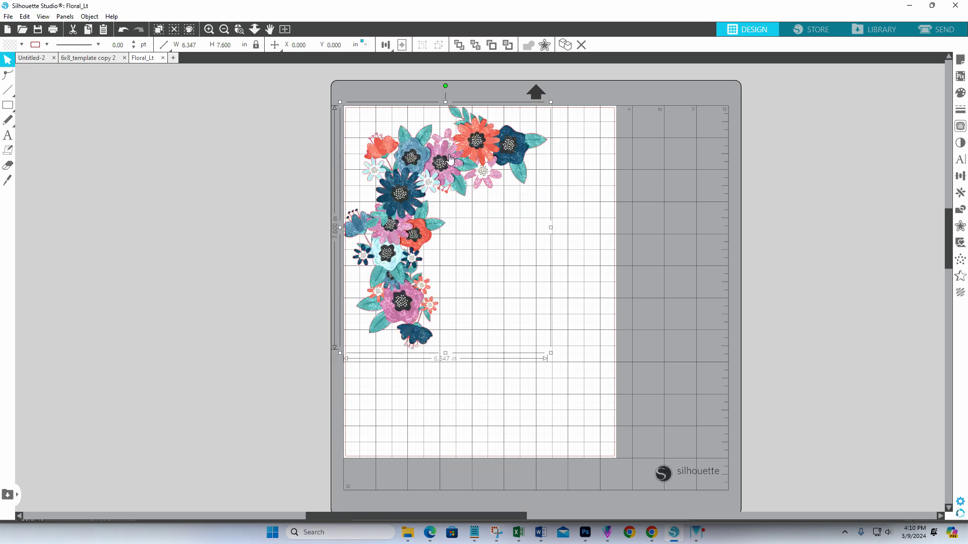
pyautogui.moveTo(447, 160); pyautogui.dragTo(486, 218)
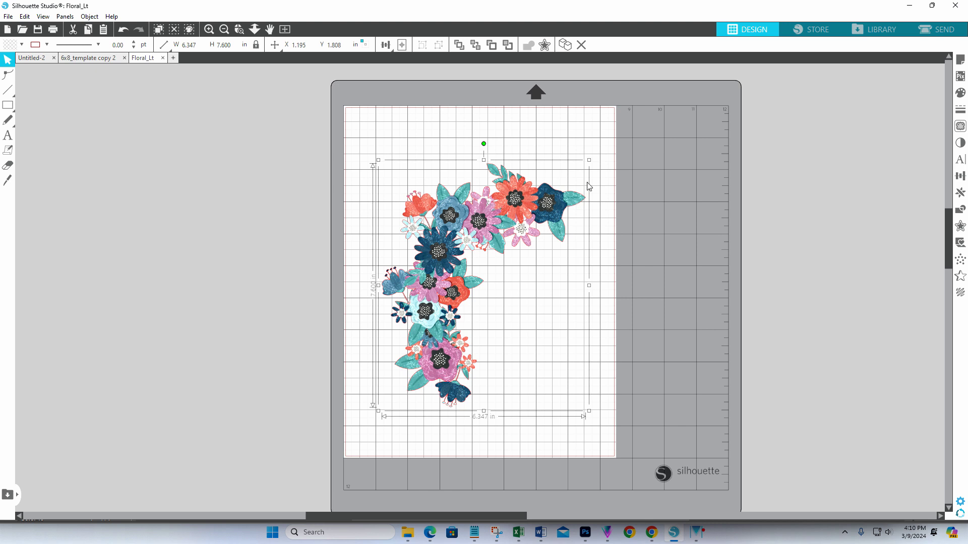
# Step: Turn on registration marks for the letter-size page
pyautogui.click(960, 59)
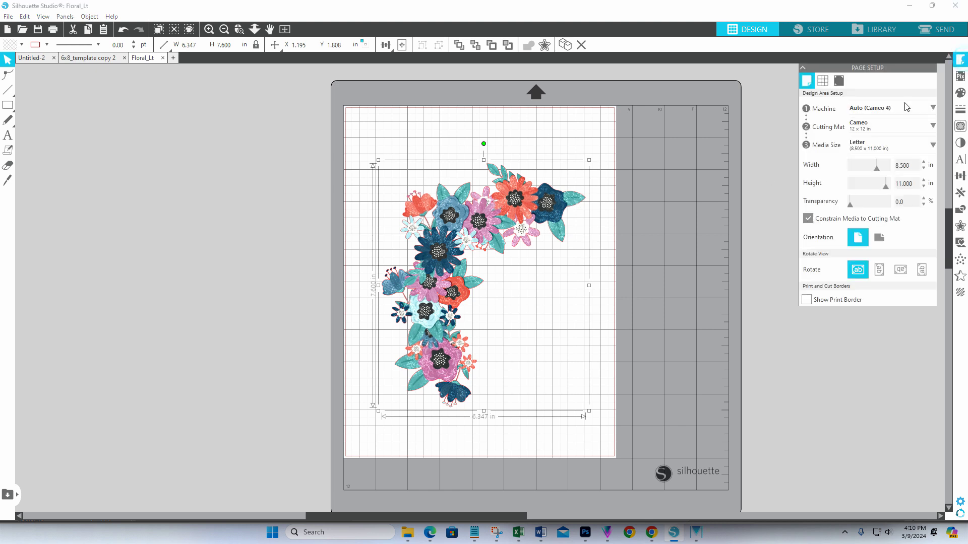
pyautogui.click(838, 81)
pyautogui.click(809, 107)
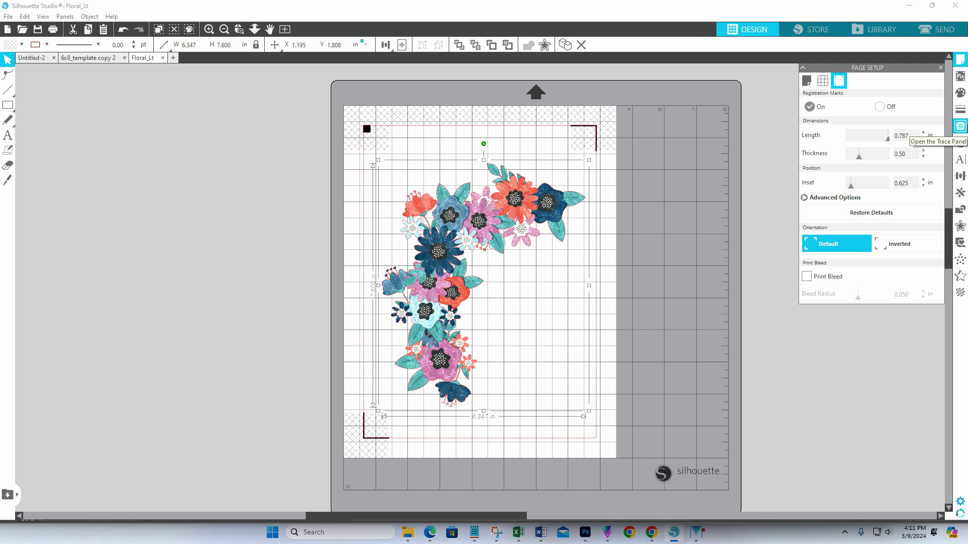
# Step: Create an outer offset around the floral design with rounded corners and a distance of 0.110 inches
pyautogui.click(960, 228)
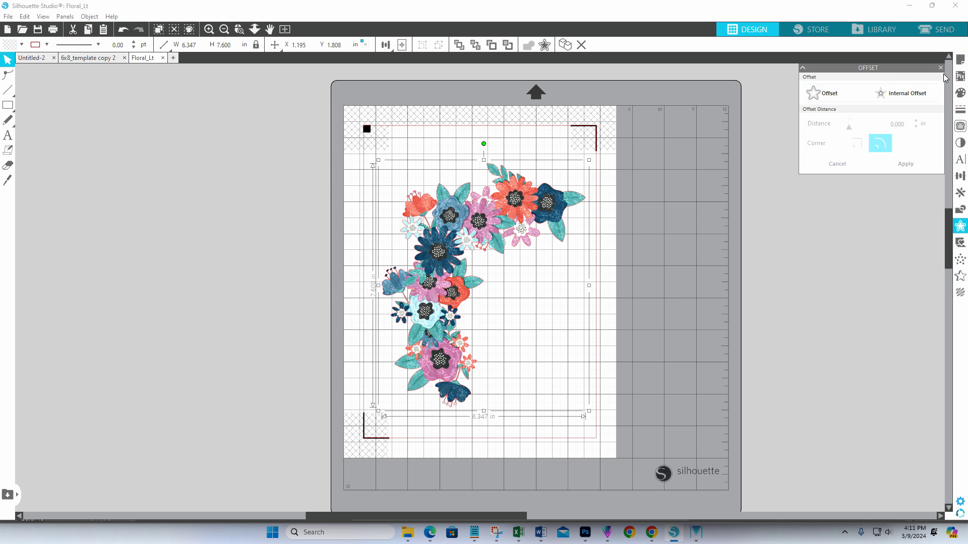
pyautogui.click(831, 96)
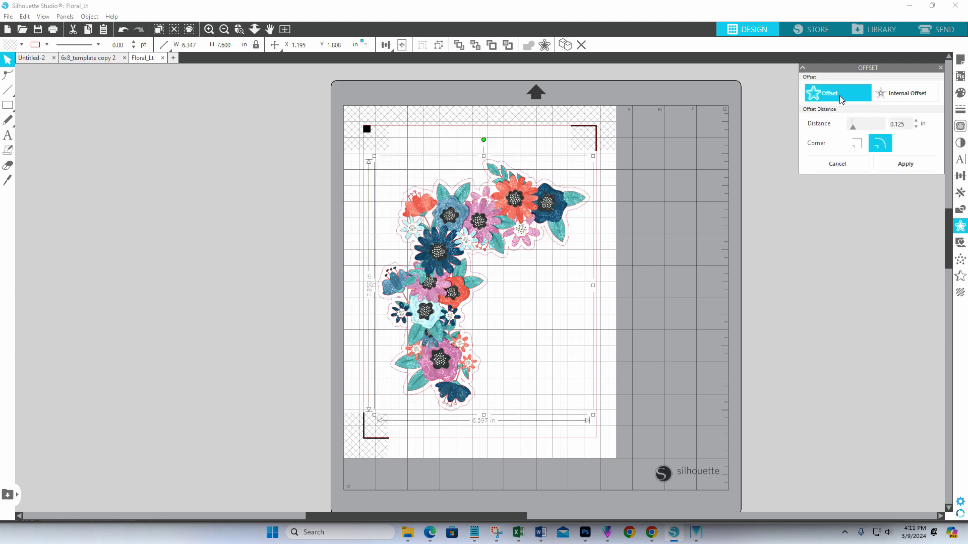
pyautogui.click(906, 93)
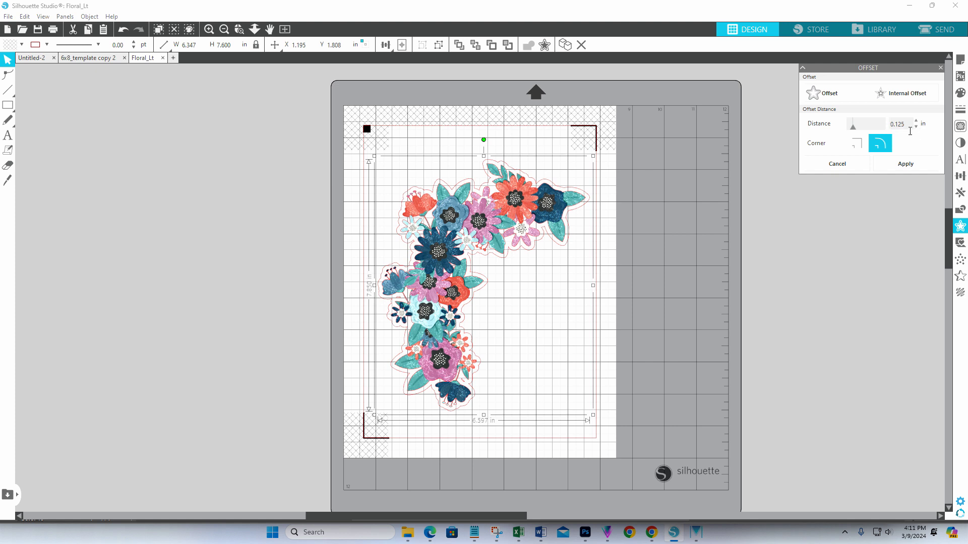
pyautogui.click(917, 127)
pyautogui.click(916, 127)
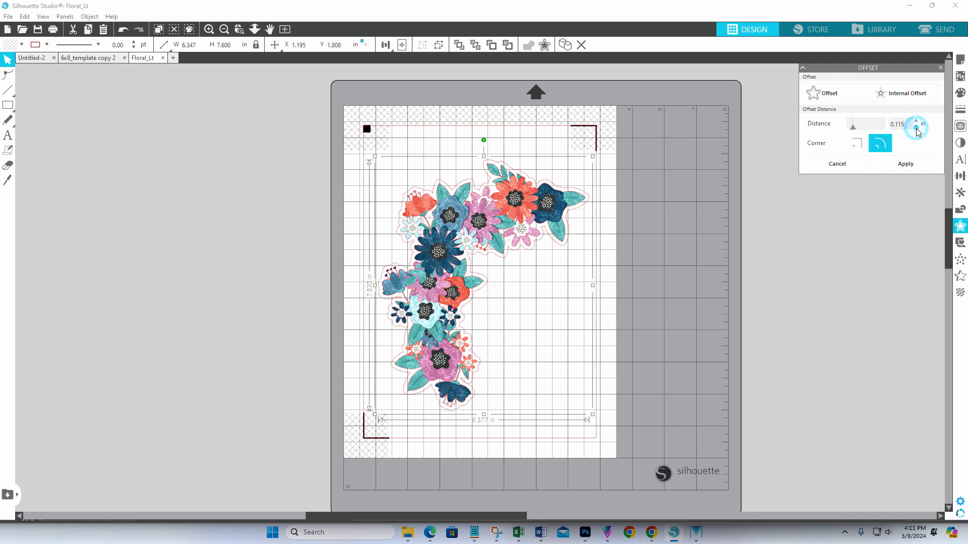
pyautogui.click(916, 127)
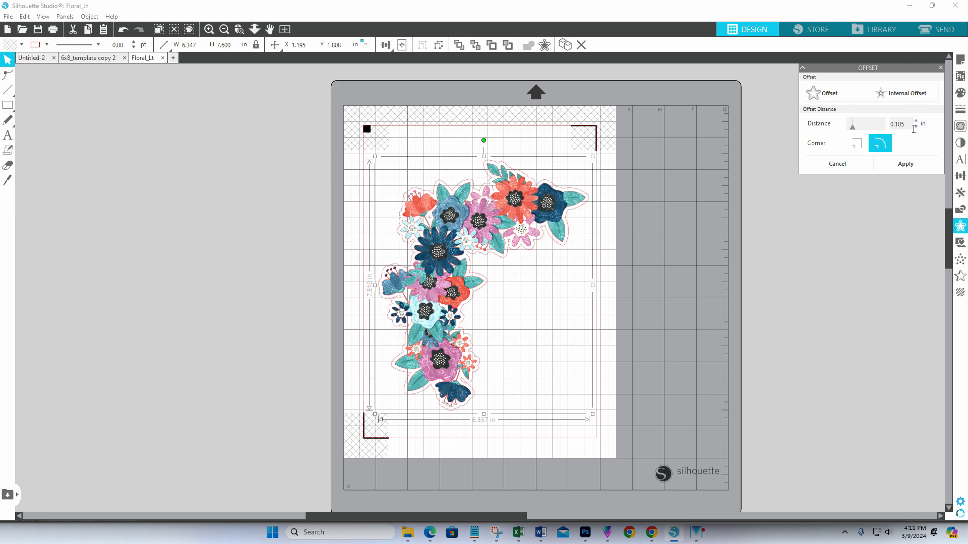
pyautogui.click(917, 121)
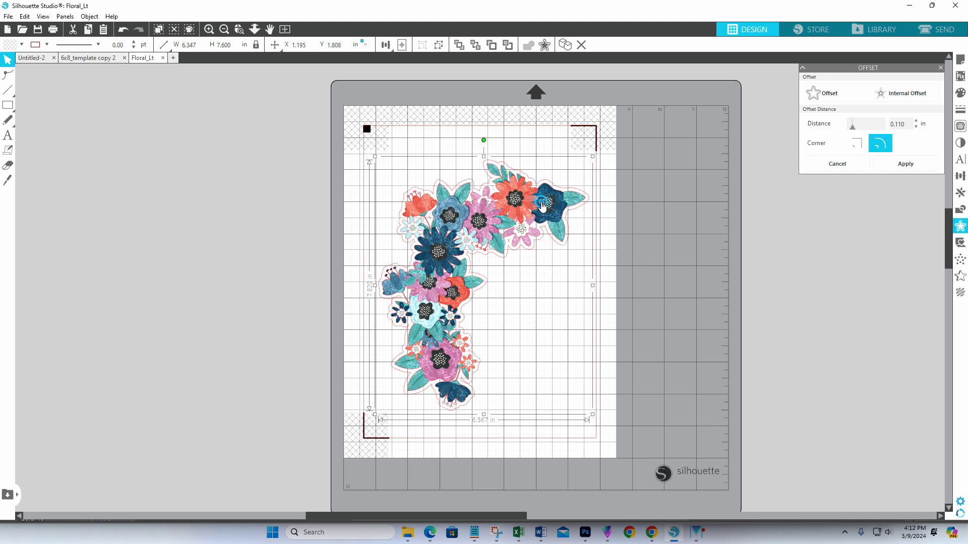
# Step: Move the floral design off the page and delete the stray inner points from the offset outline
pyautogui.moveTo(542, 201); pyautogui.dragTo(266, 168)
pyautogui.click(456, 184)
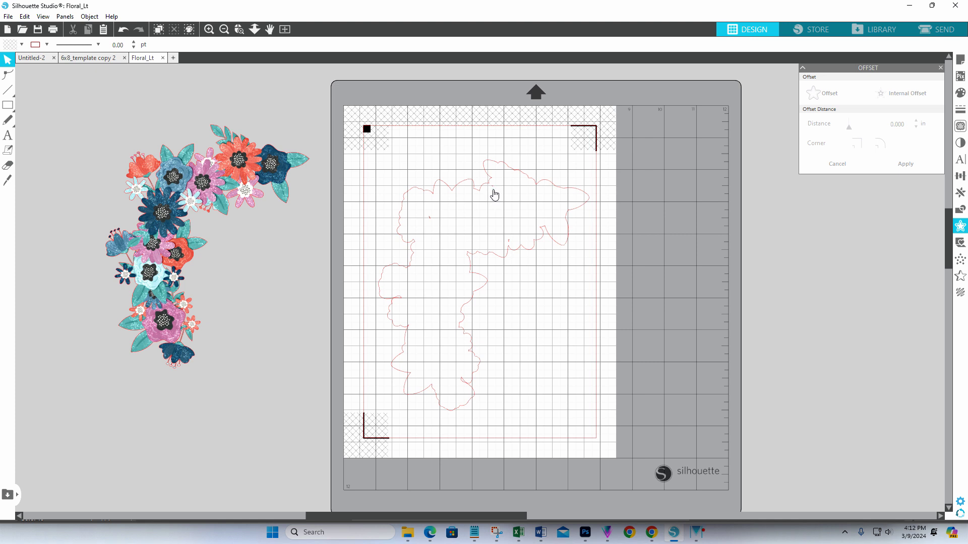
pyautogui.doubleClick(494, 194)
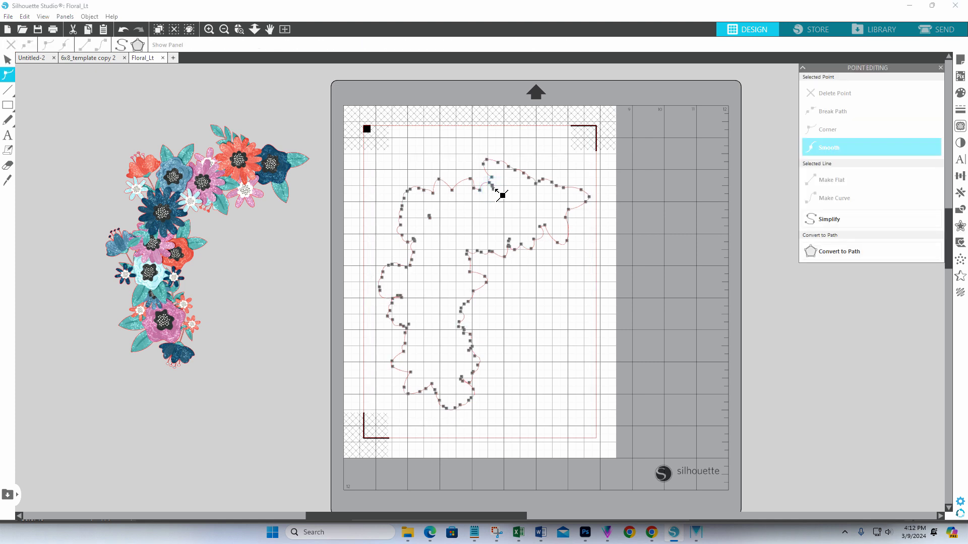
pyautogui.click(492, 187)
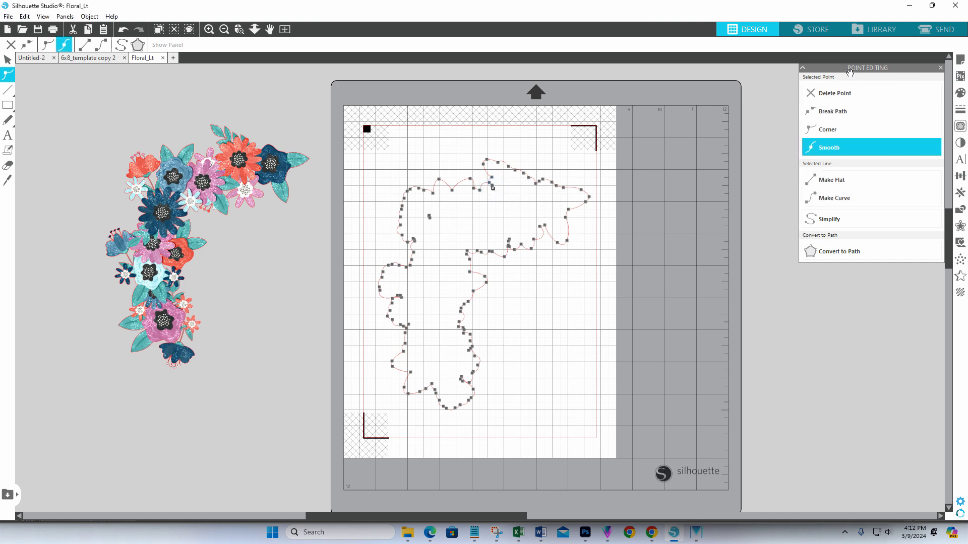
pyautogui.click(831, 98)
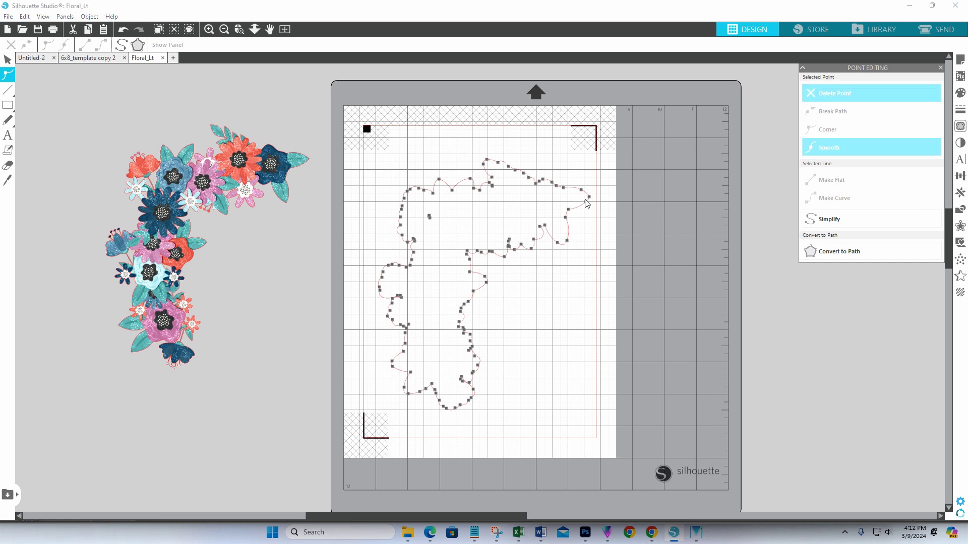
pyautogui.click(430, 218)
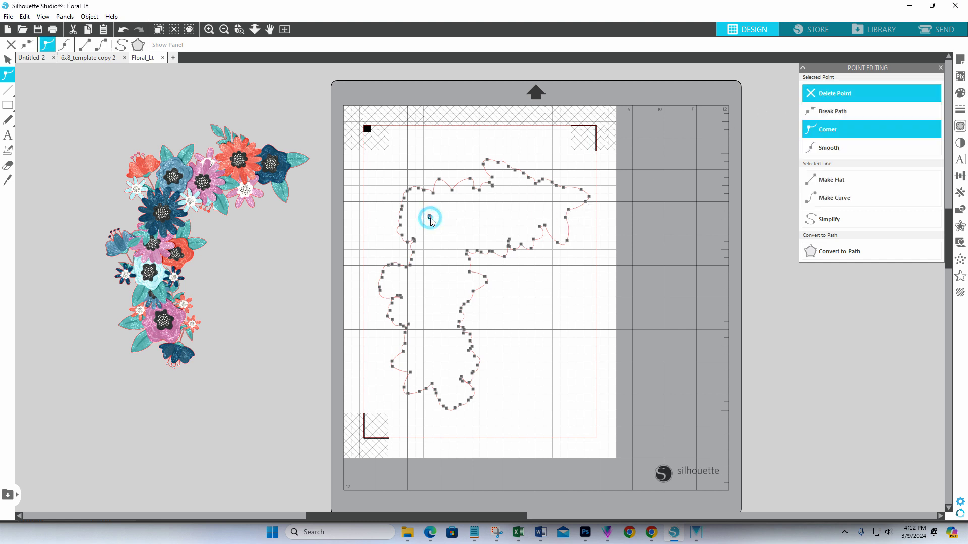
pyautogui.click(832, 97)
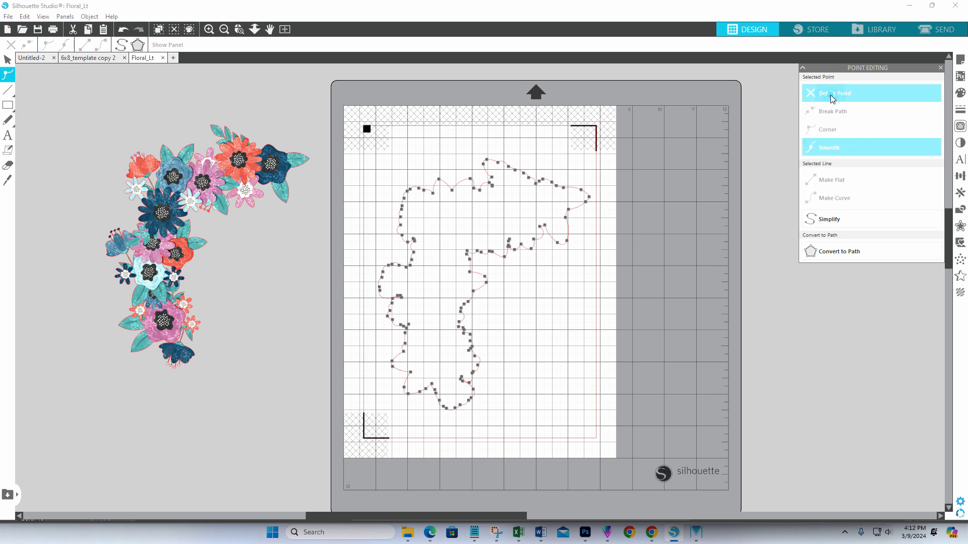
pyautogui.click(509, 240)
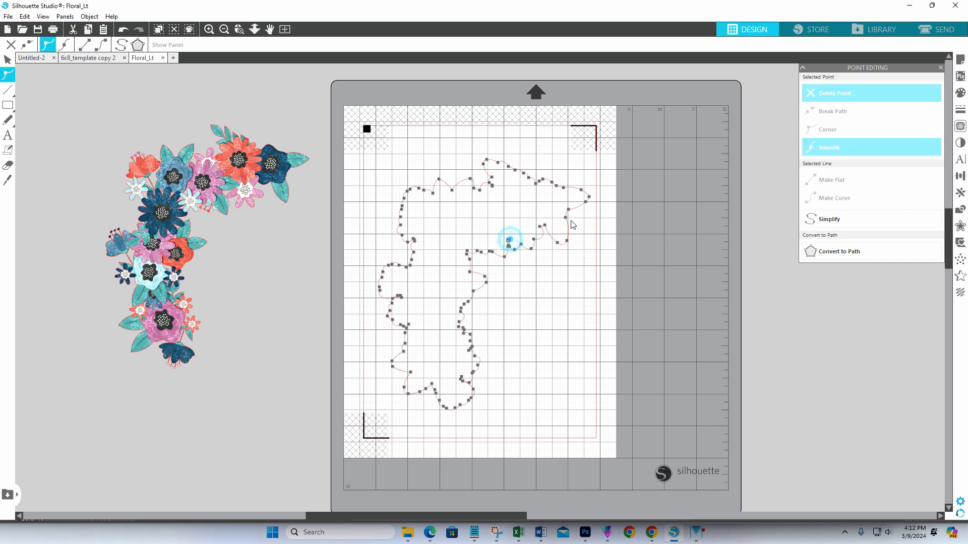
pyautogui.click(833, 95)
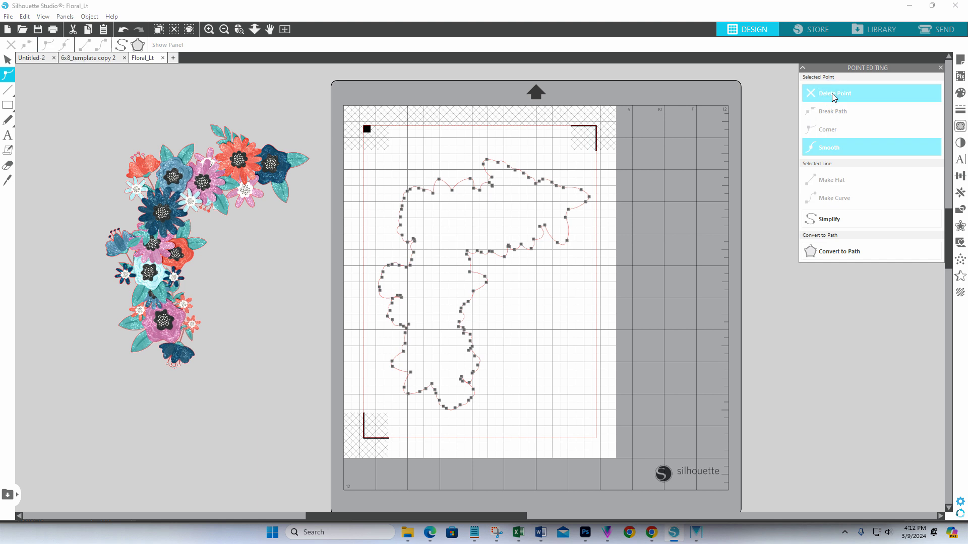
pyautogui.click(655, 258)
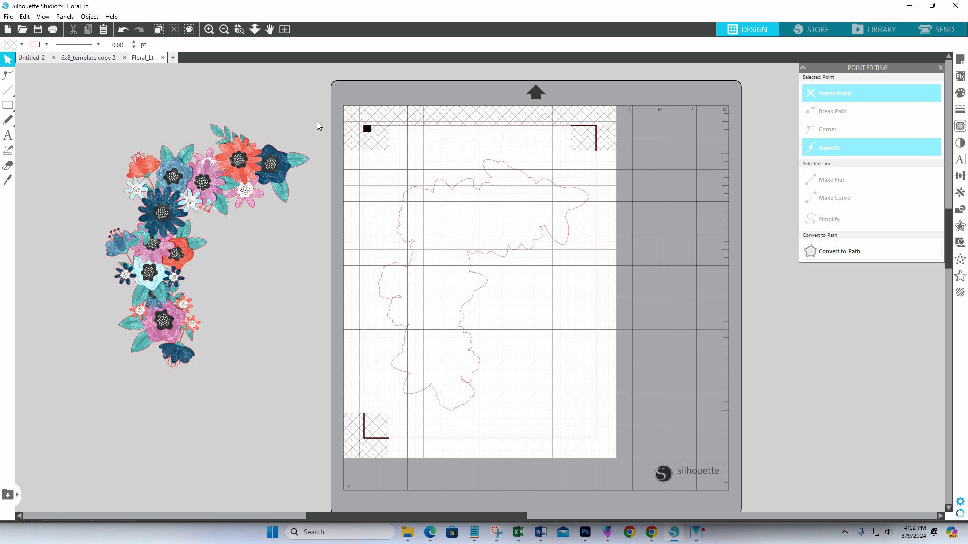
# Step: Leave point editing and move the floral design back inside its offset outline on the page
pyautogui.click(124, 32)
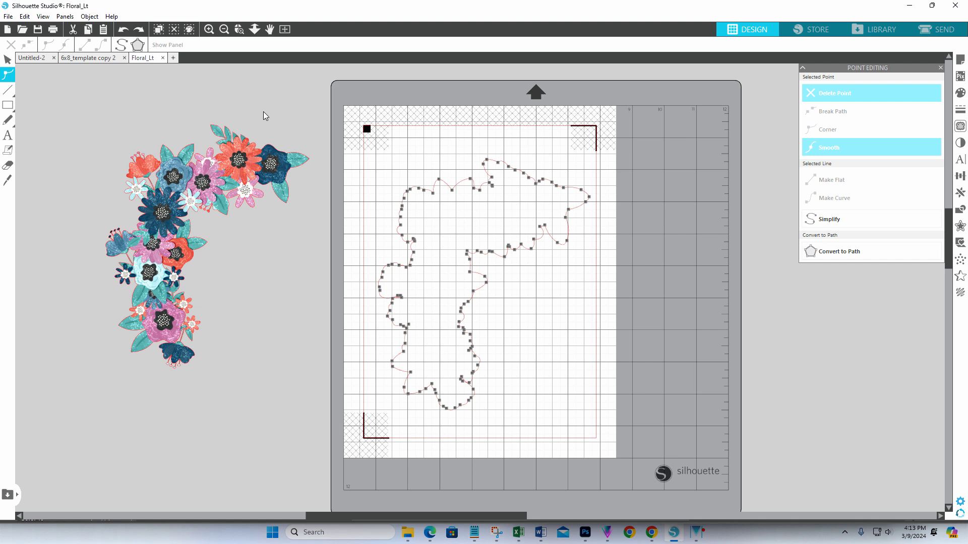
pyautogui.press('v')
pyautogui.moveTo(235, 160); pyautogui.dragTo(509, 203)
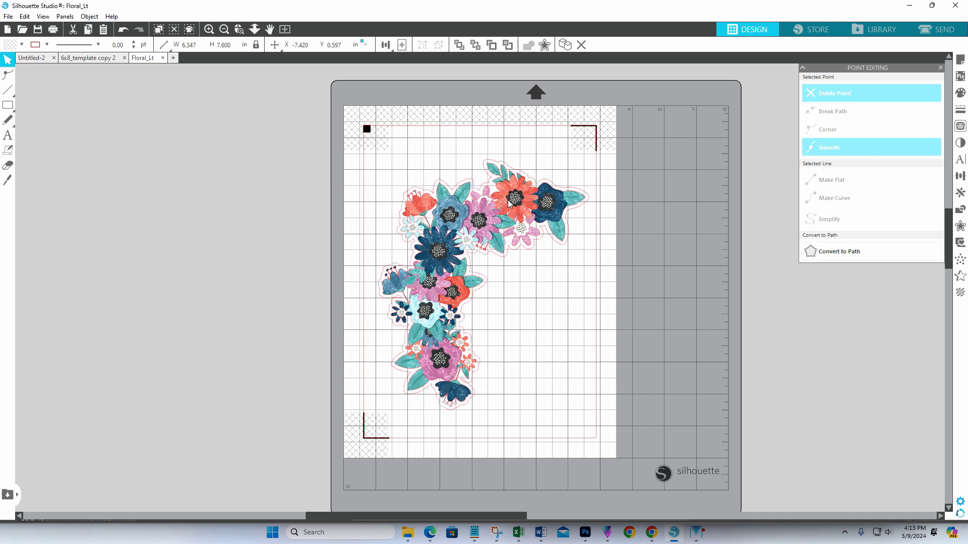
pyautogui.click(596, 240)
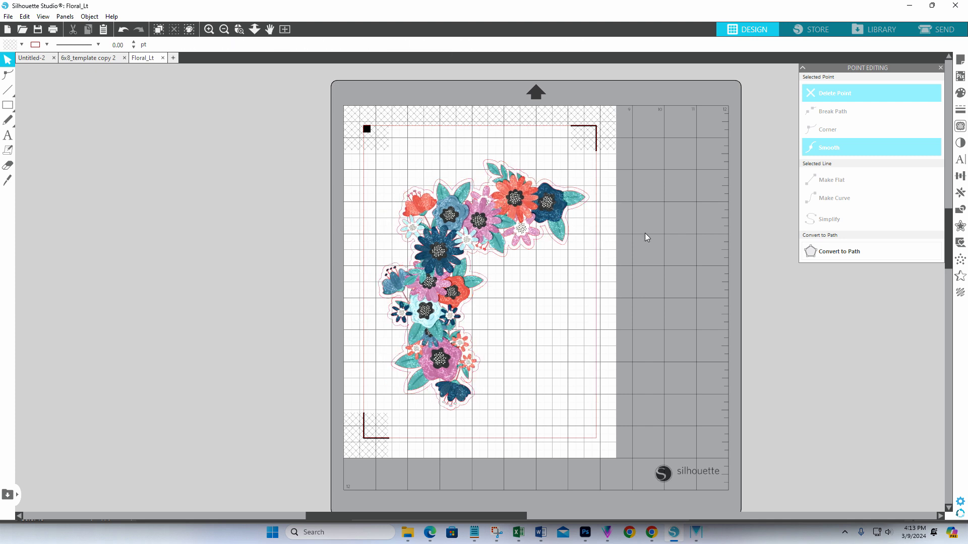